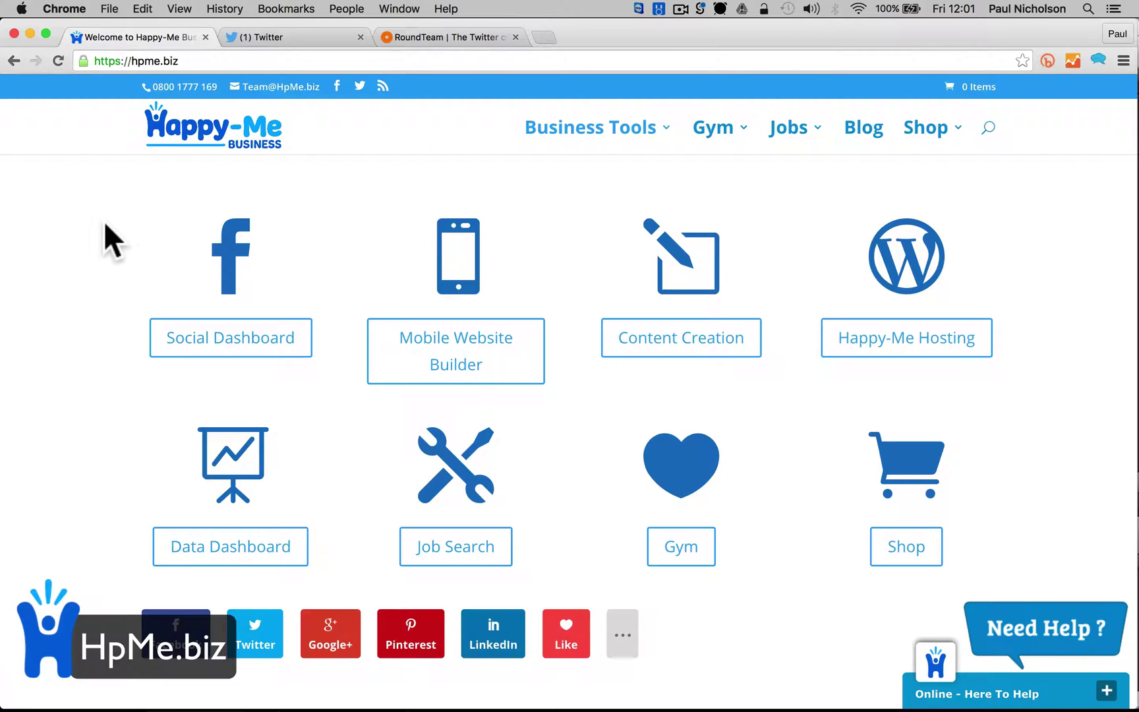
Search Twitter for #doncasterisgreat and show the latest live tweets
click(294, 36)
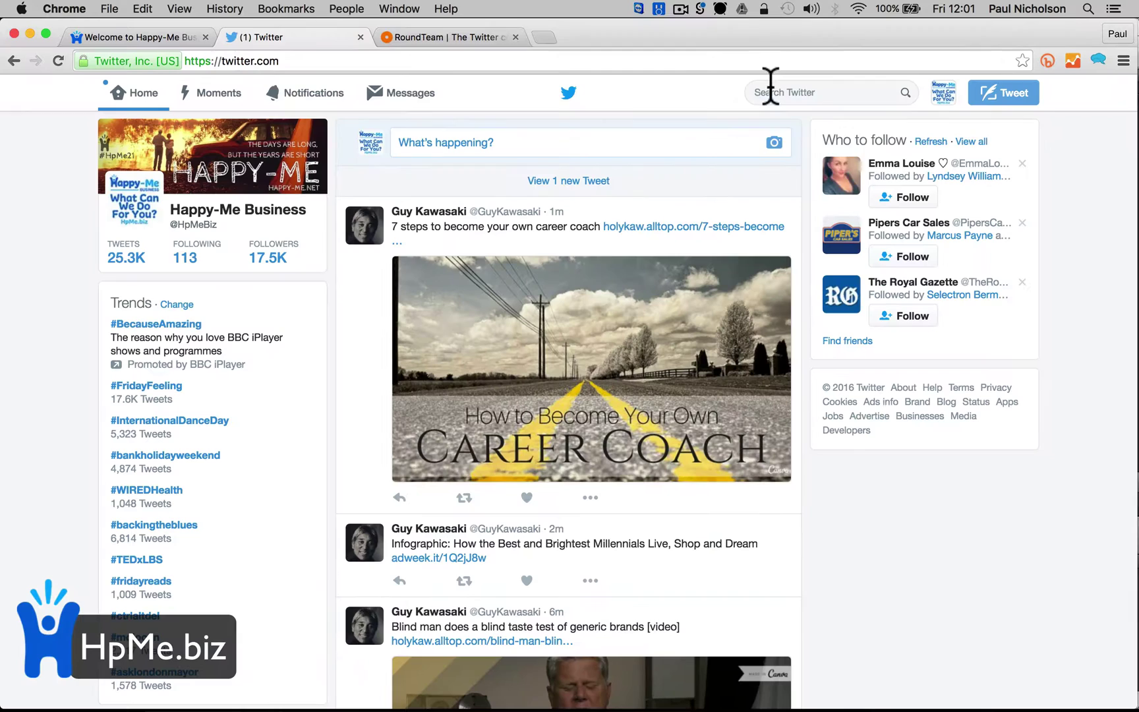
click(771, 89)
text(#Doncaster)
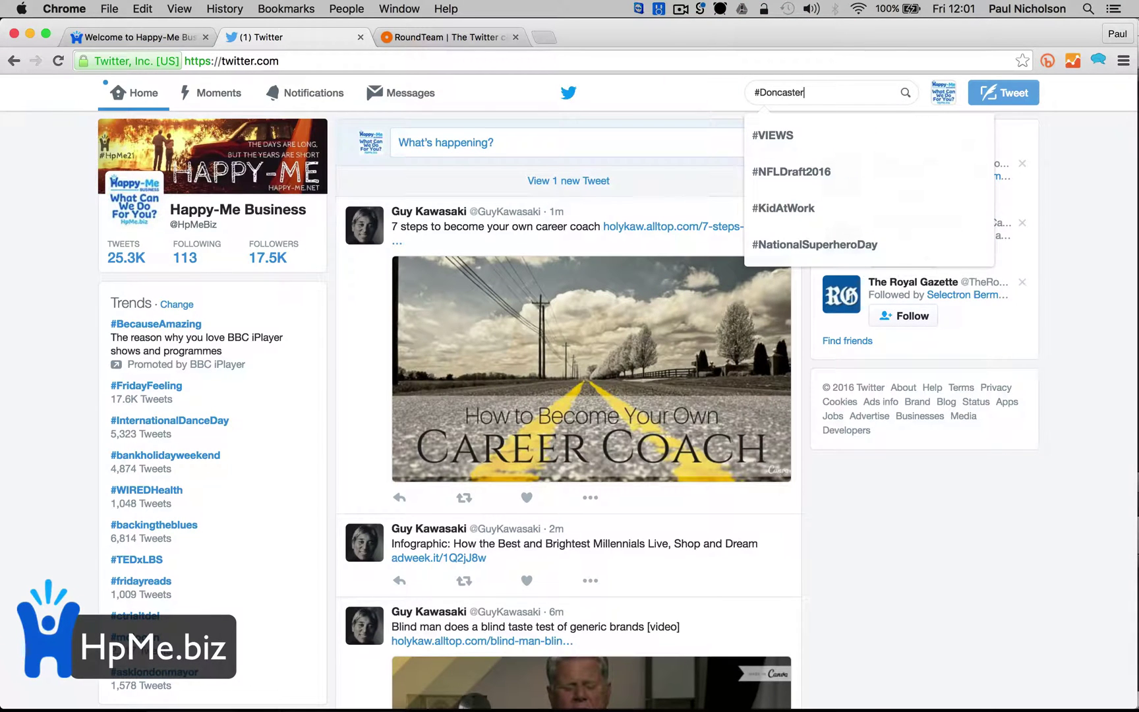
text(Is)
click(801, 133)
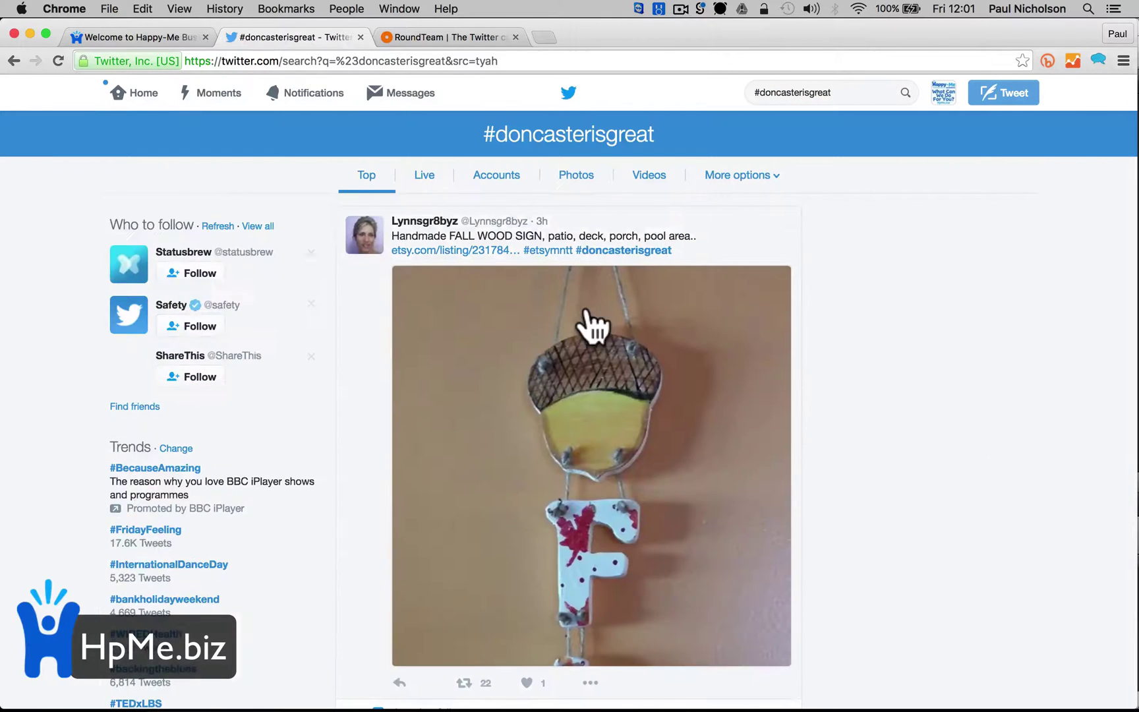
click(434, 180)
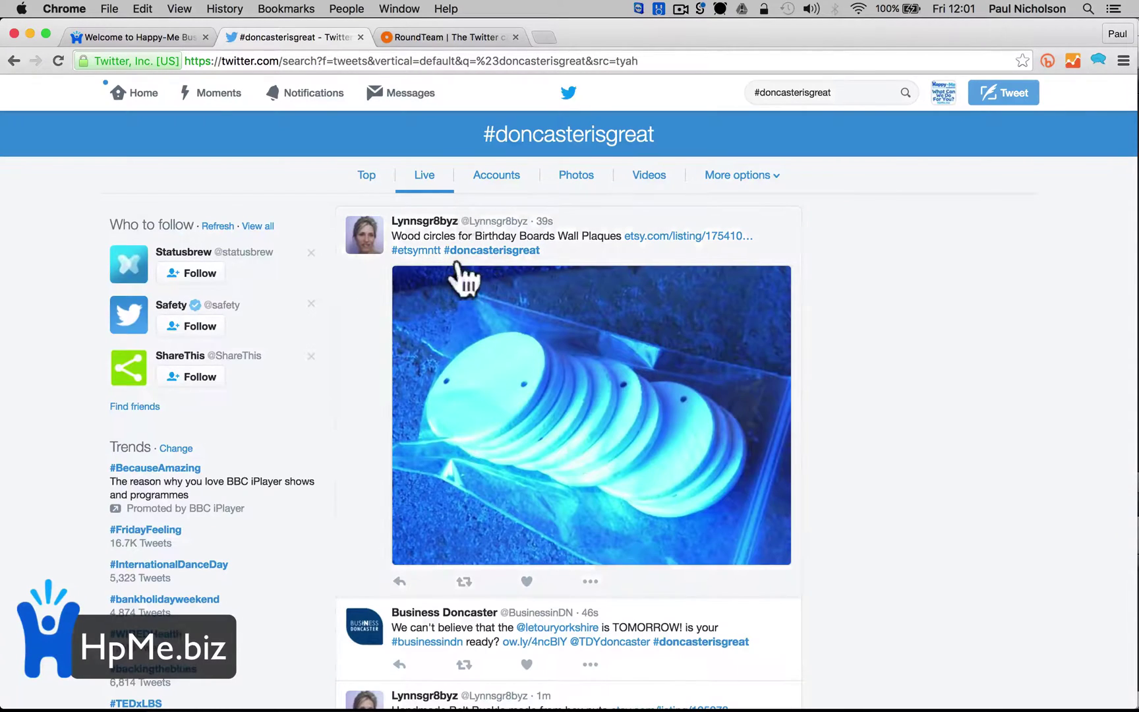
scroll(526, 561, down, 5)
scroll(535, 571, down, 5)
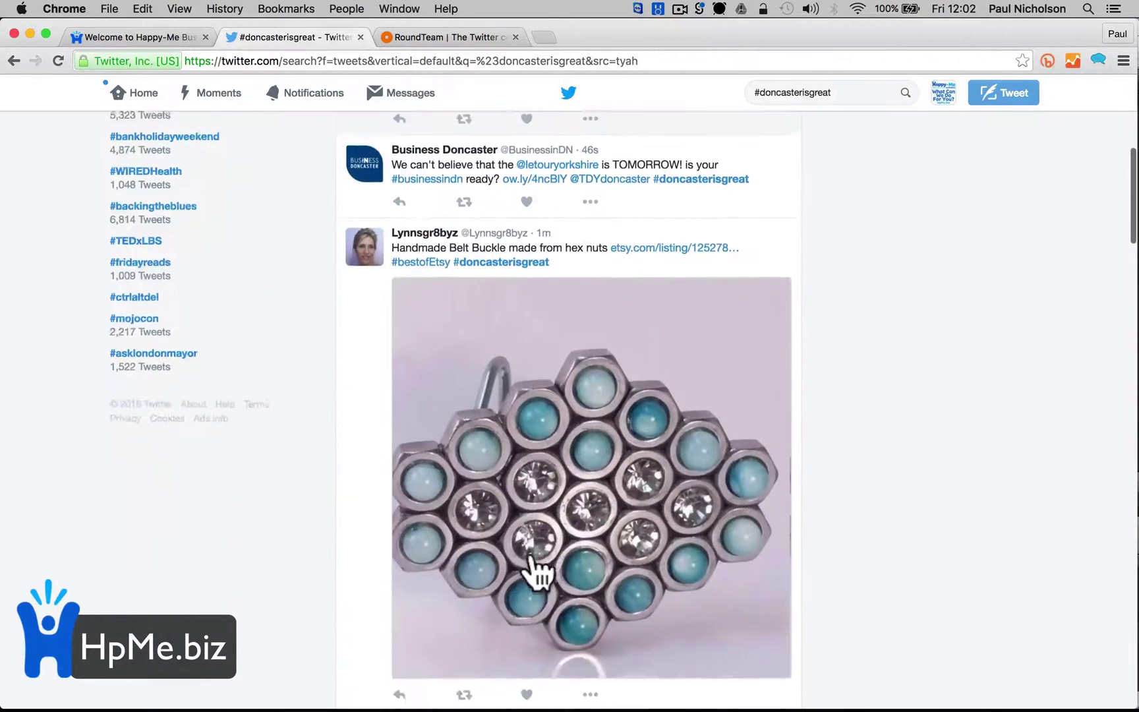
scroll(534, 571, down, 8)
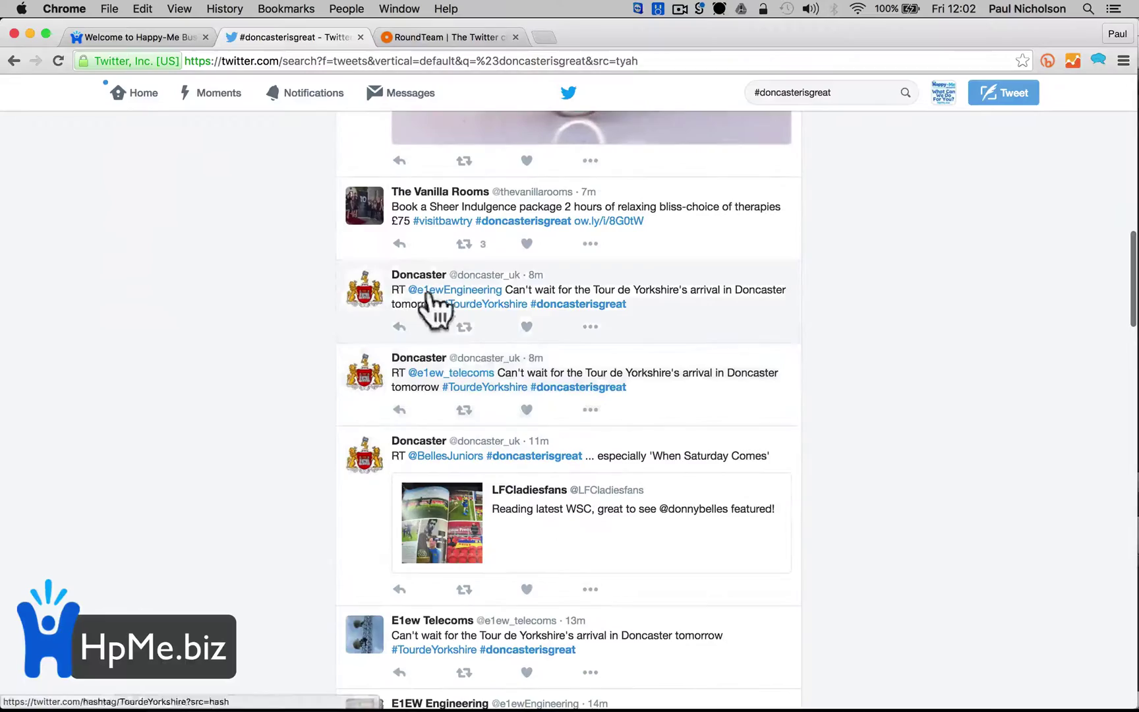
scroll(542, 555, down, 1)
scroll(542, 552, down, 5)
scroll(542, 554, down, 1)
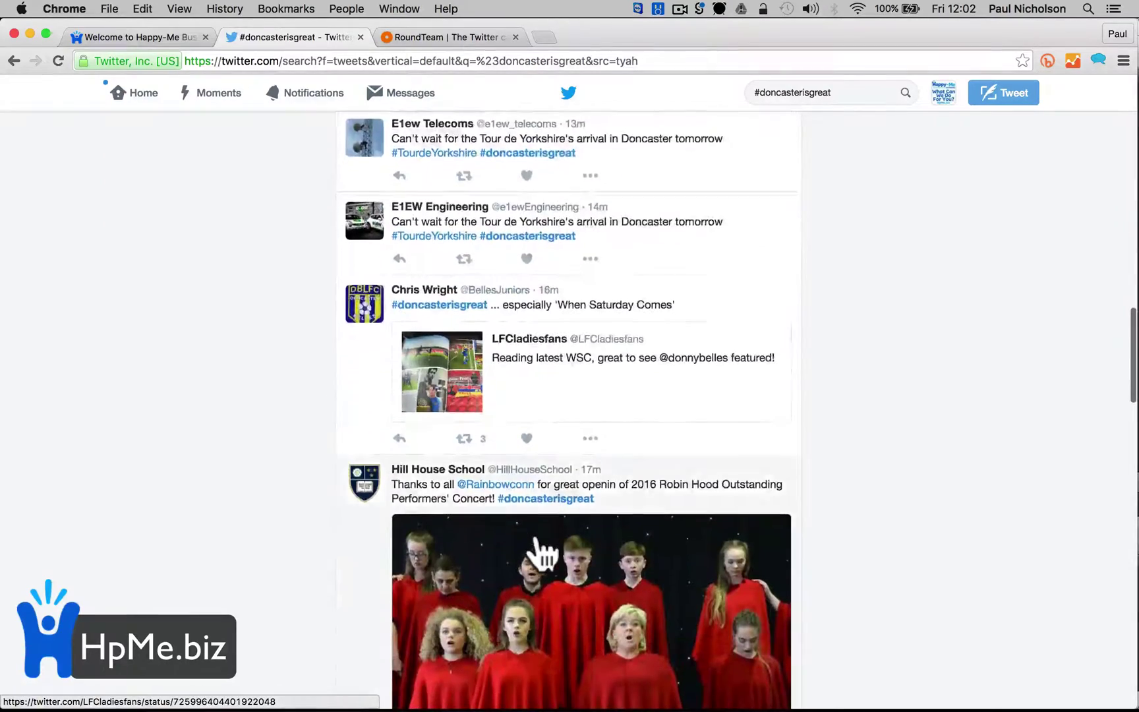
scroll(542, 557, down, 3)
scroll(543, 556, down, 1)
scroll(542, 554, down, 5)
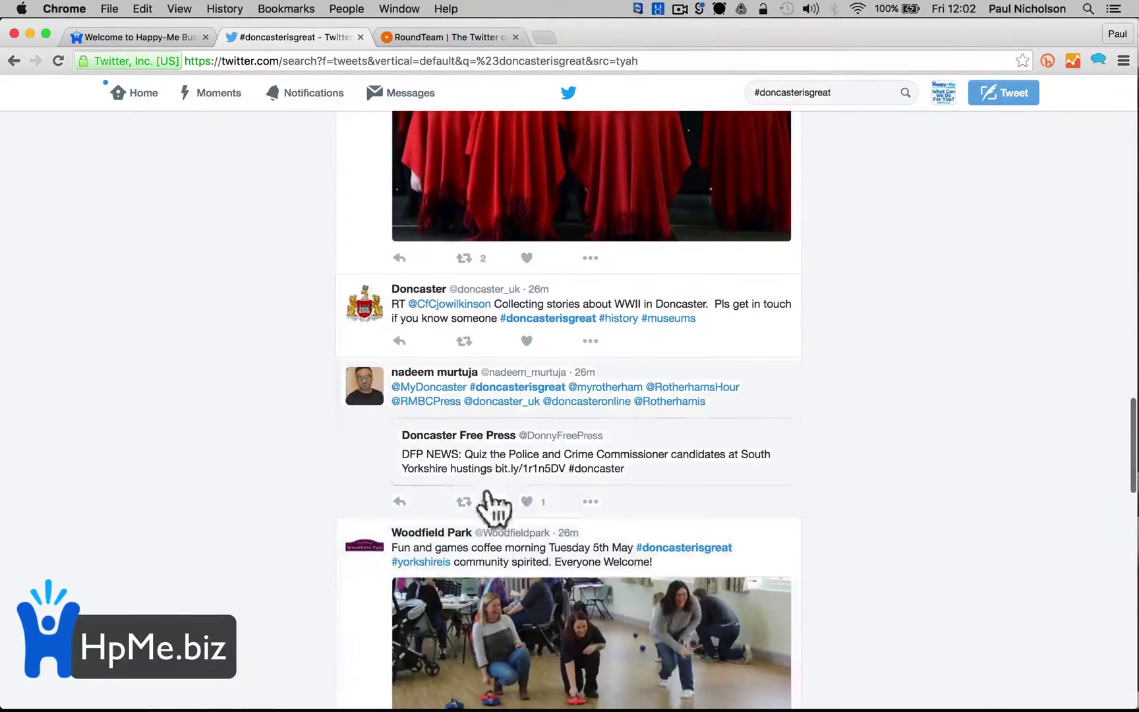
scroll(503, 468, down, 4)
scroll(501, 458, down, 1)
scroll(500, 455, down, 5)
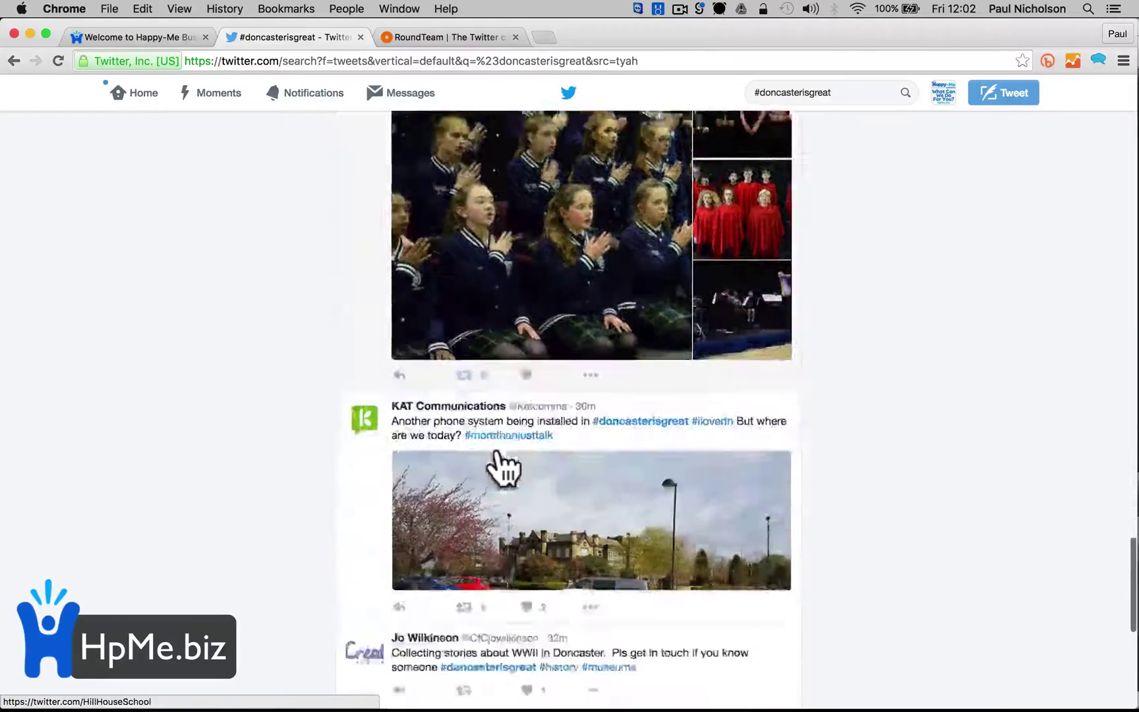
scroll(499, 457, down, 3)
scroll(503, 467, up, 3)
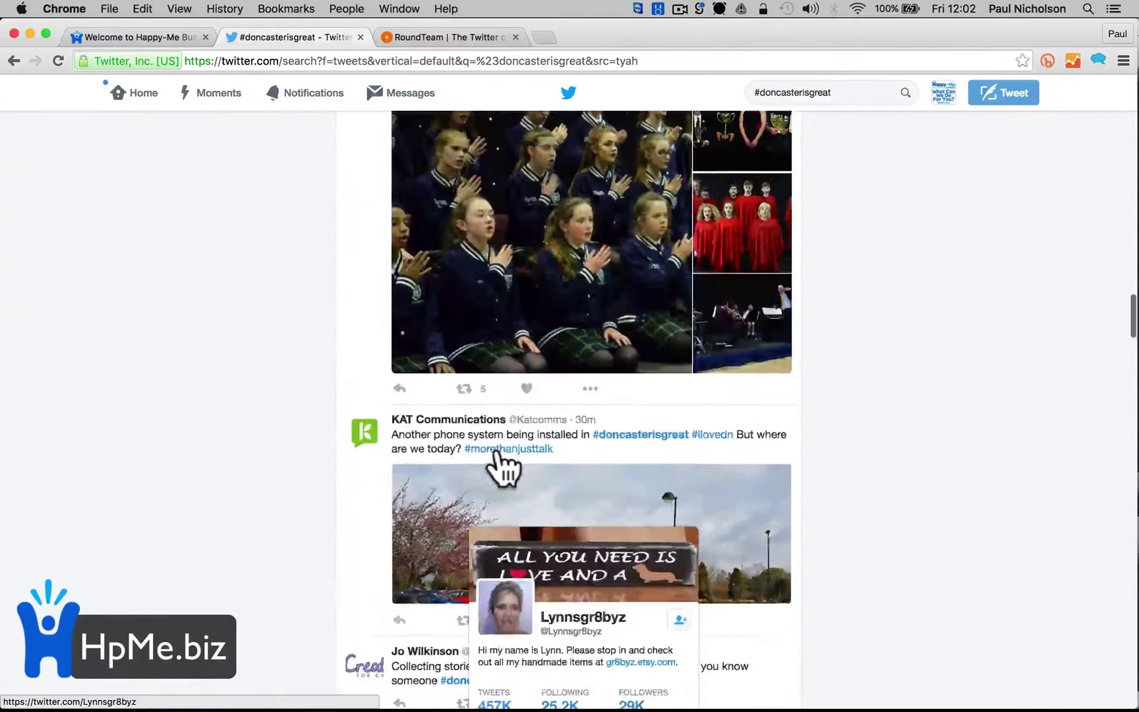
View the Hill House School tweet in detail, then close it
click(623, 391)
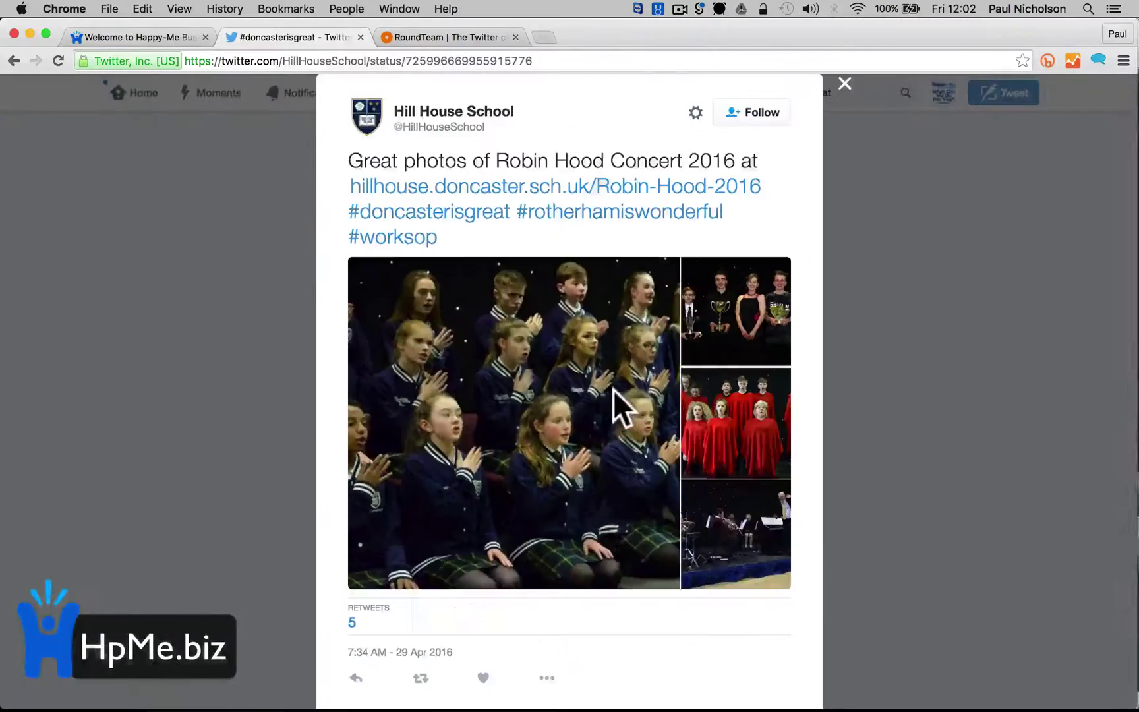
scroll(606, 391, down, 2)
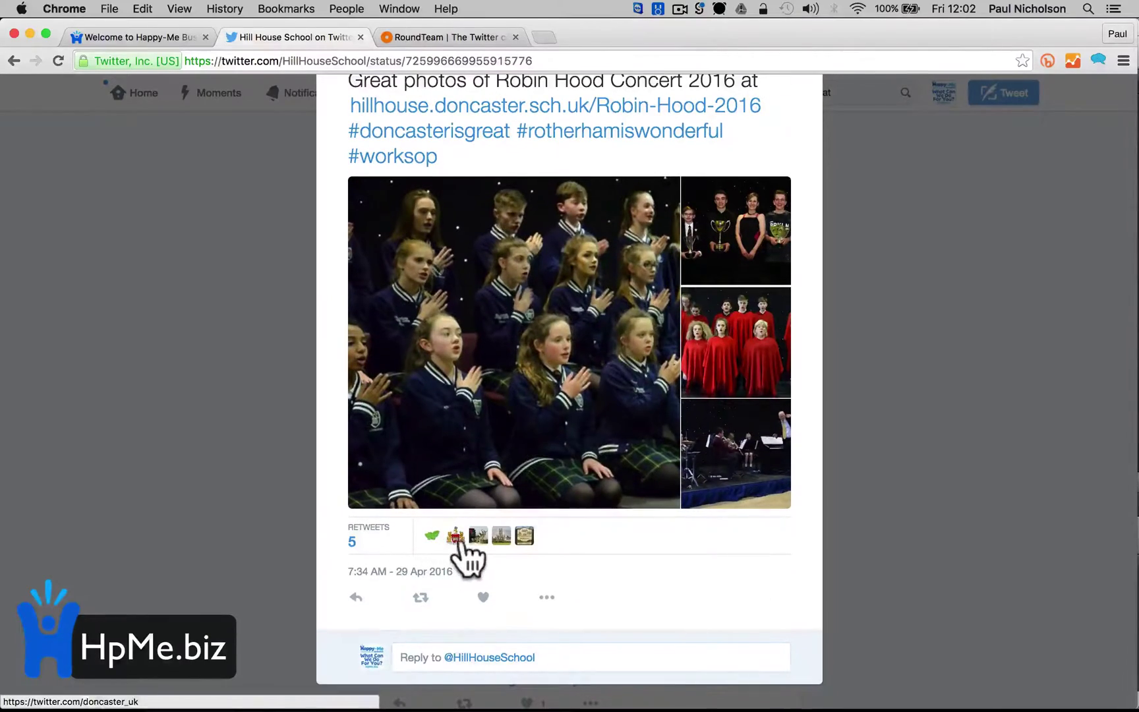
click(246, 501)
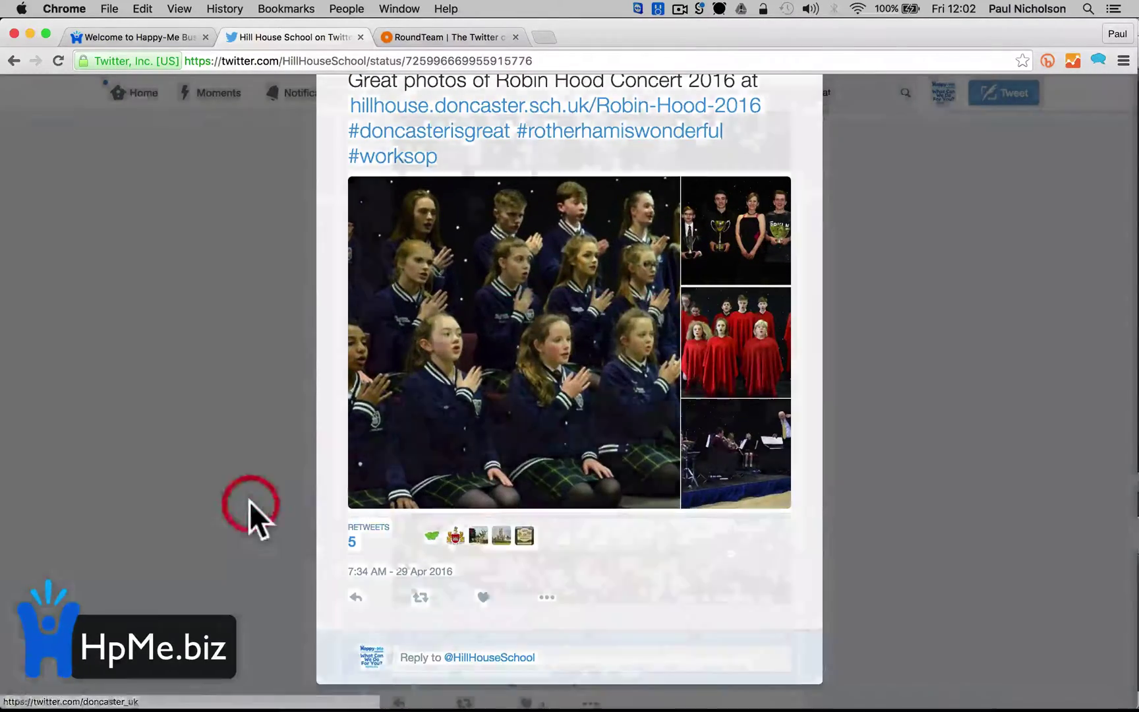
scroll(412, 324, up, 5)
scroll(565, 237, up, 5)
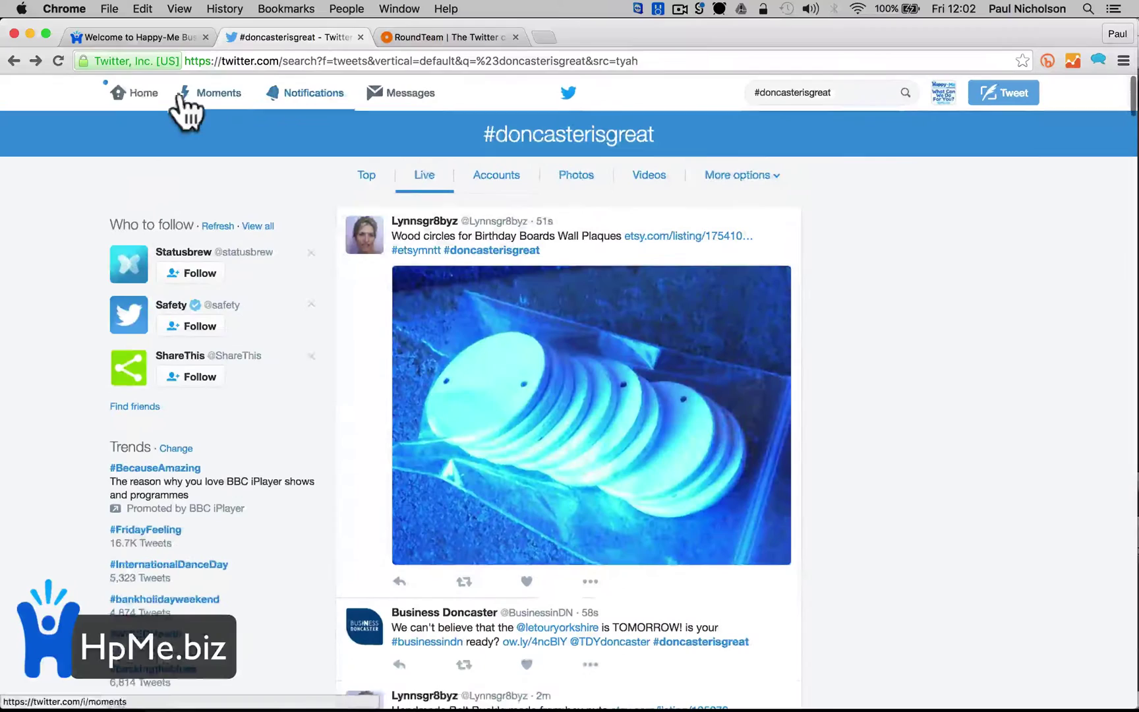
Return to the Twitter home timeline and head to the RoundTeam site
click(145, 94)
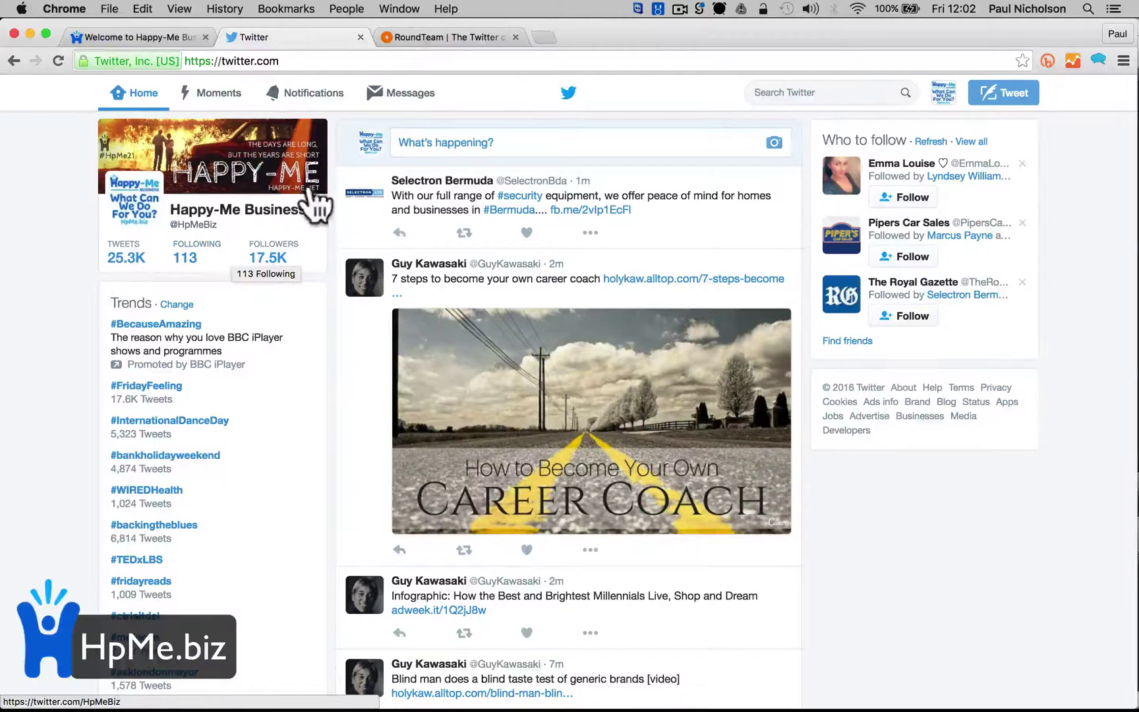
click(437, 59)
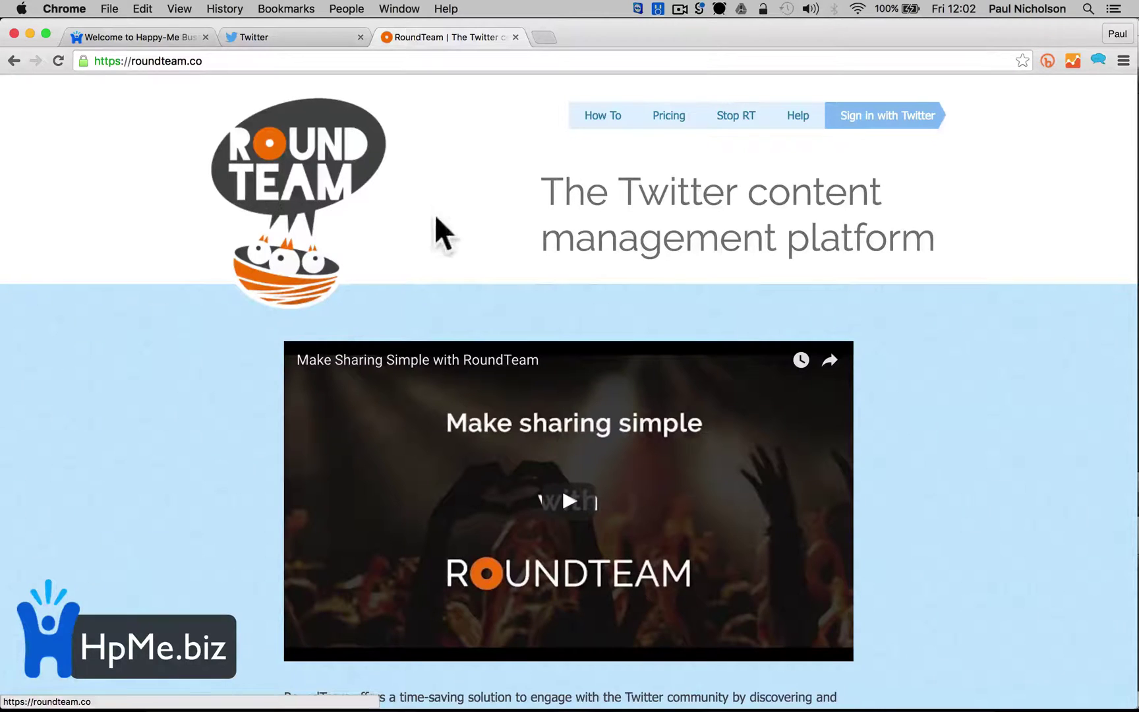
click(873, 120)
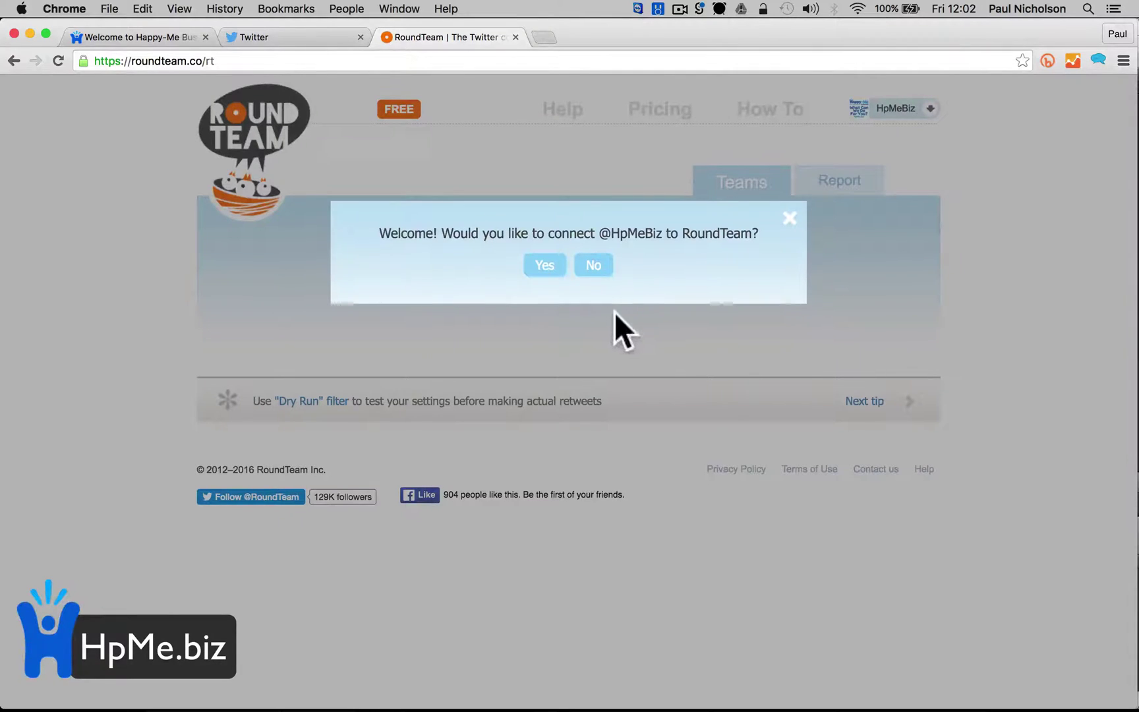
click(527, 273)
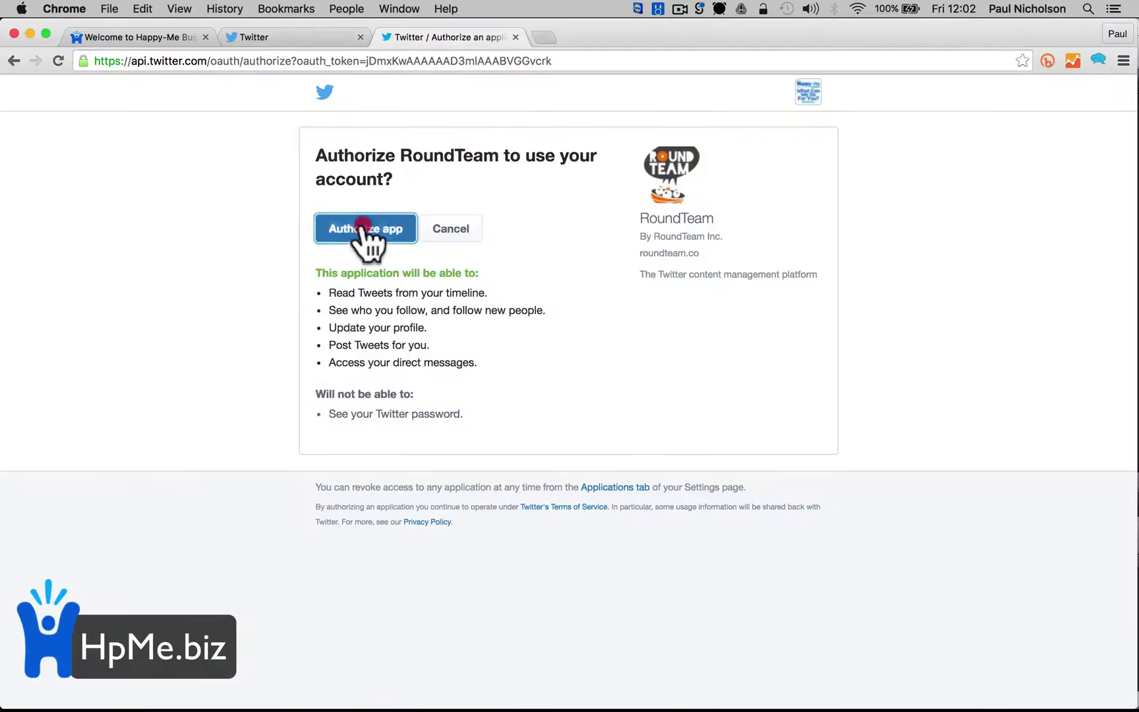
click(365, 227)
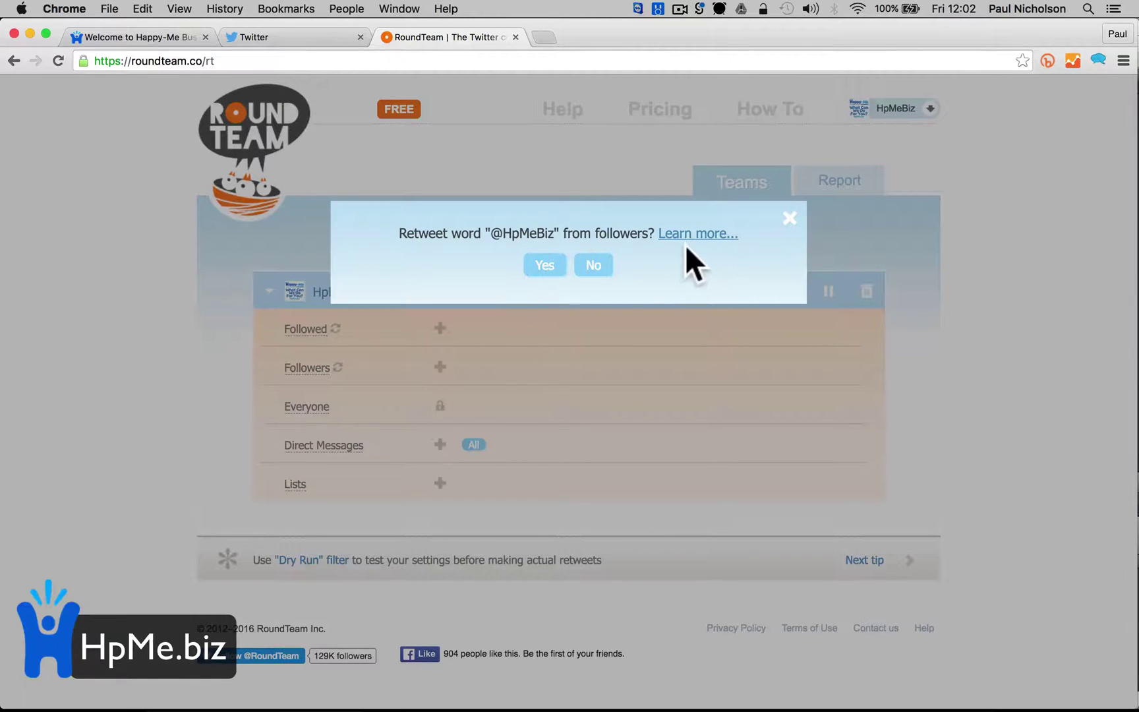
click(544, 265)
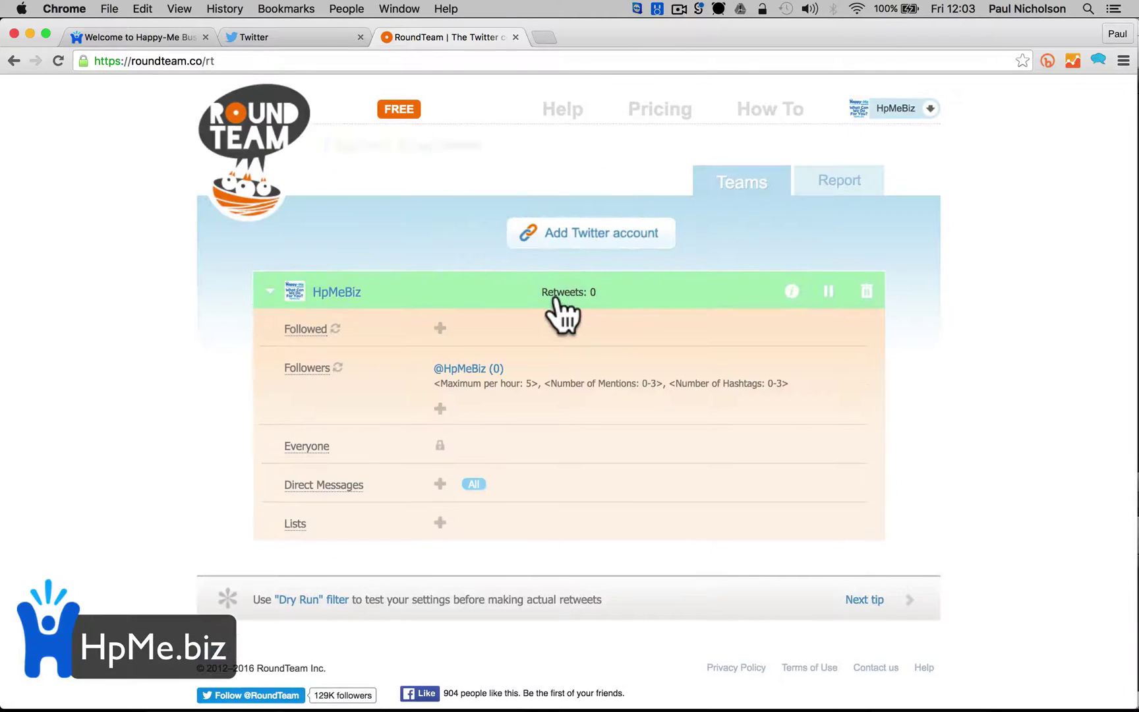
mouse_move(610, 376)
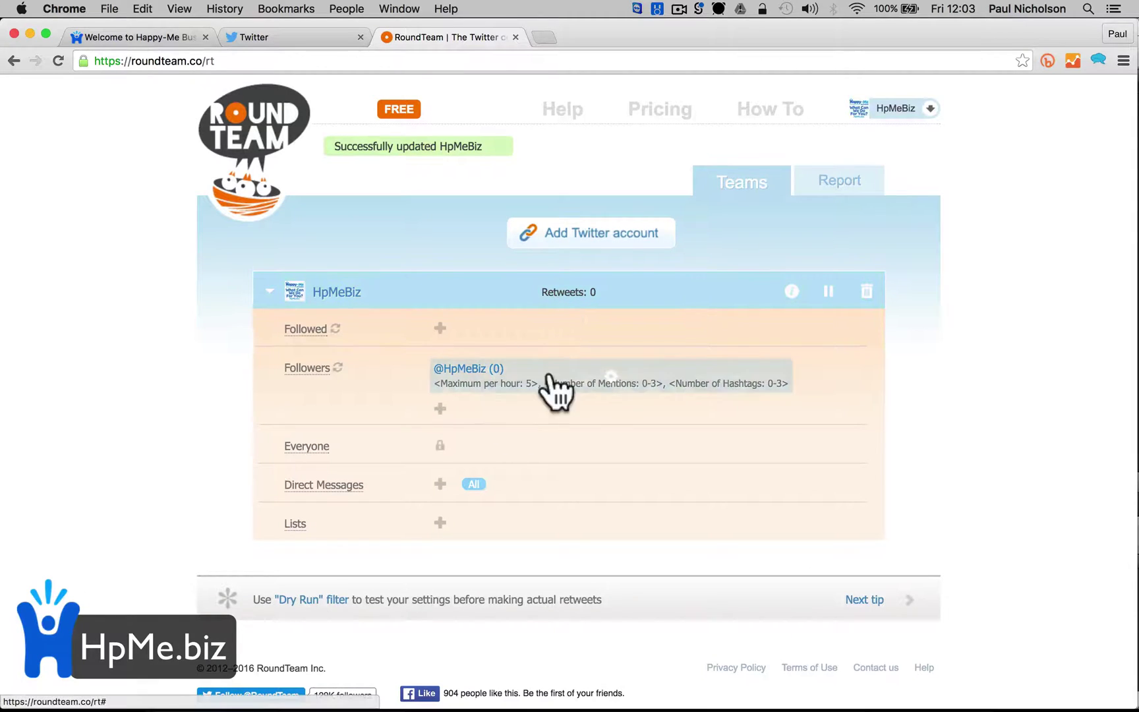
click(699, 390)
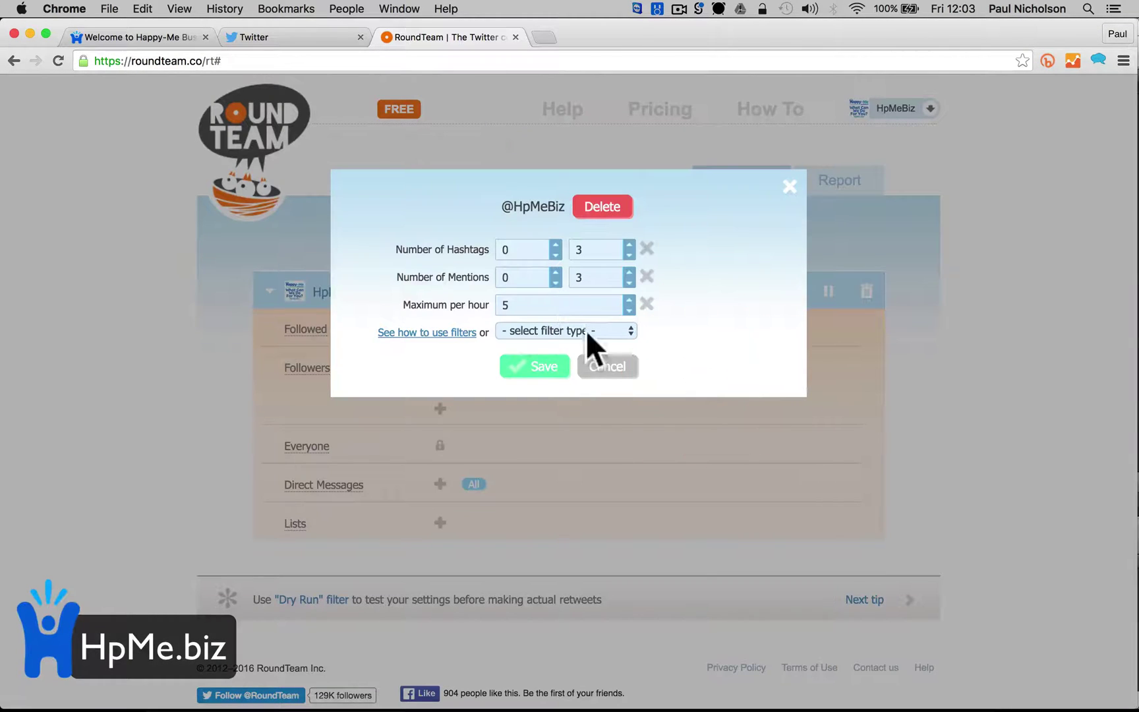
click(605, 210)
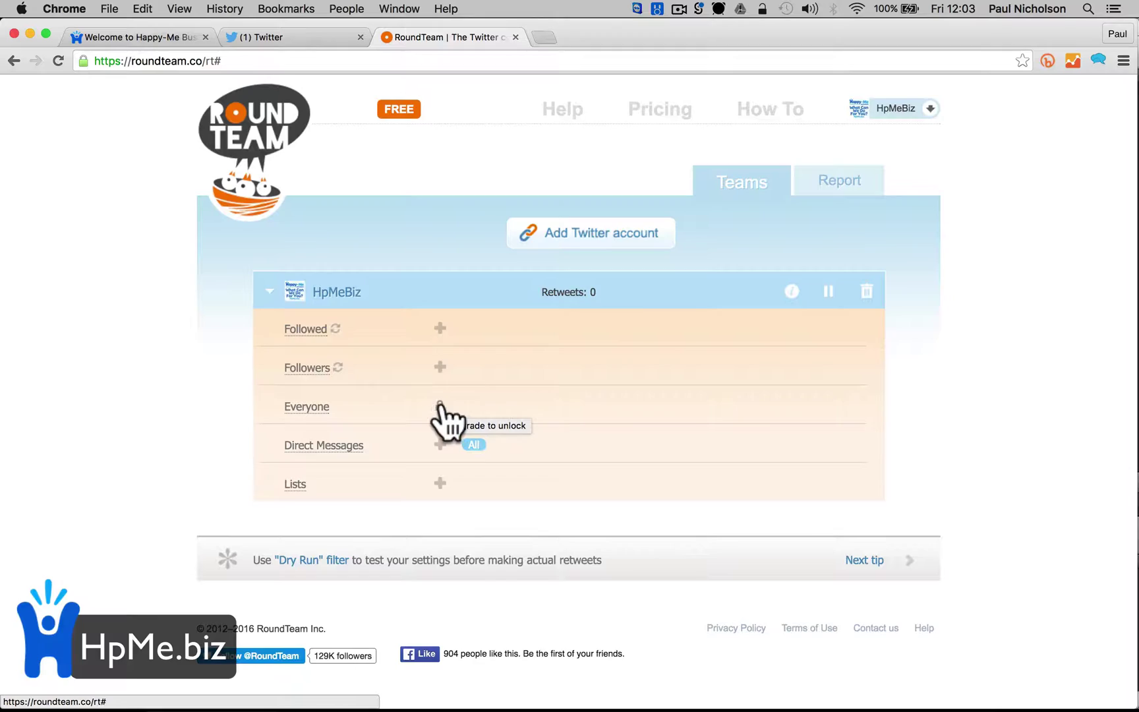
Try the locked Everyone category and keep the free plan instead of upgrading
click(441, 407)
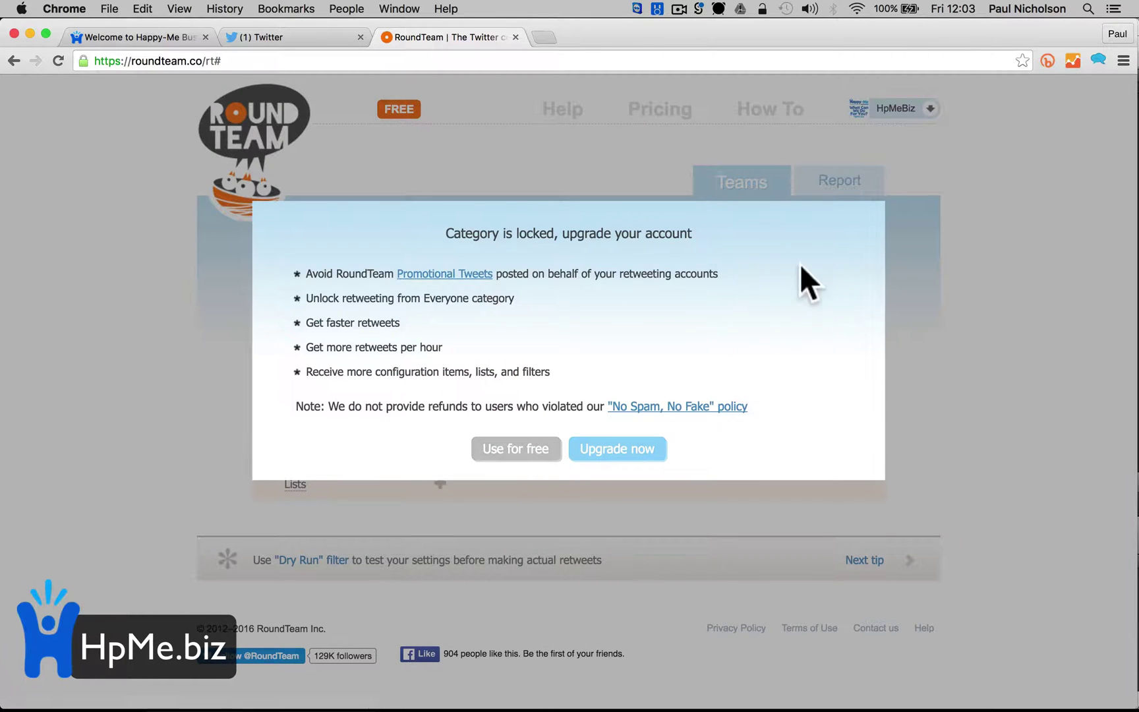
click(898, 361)
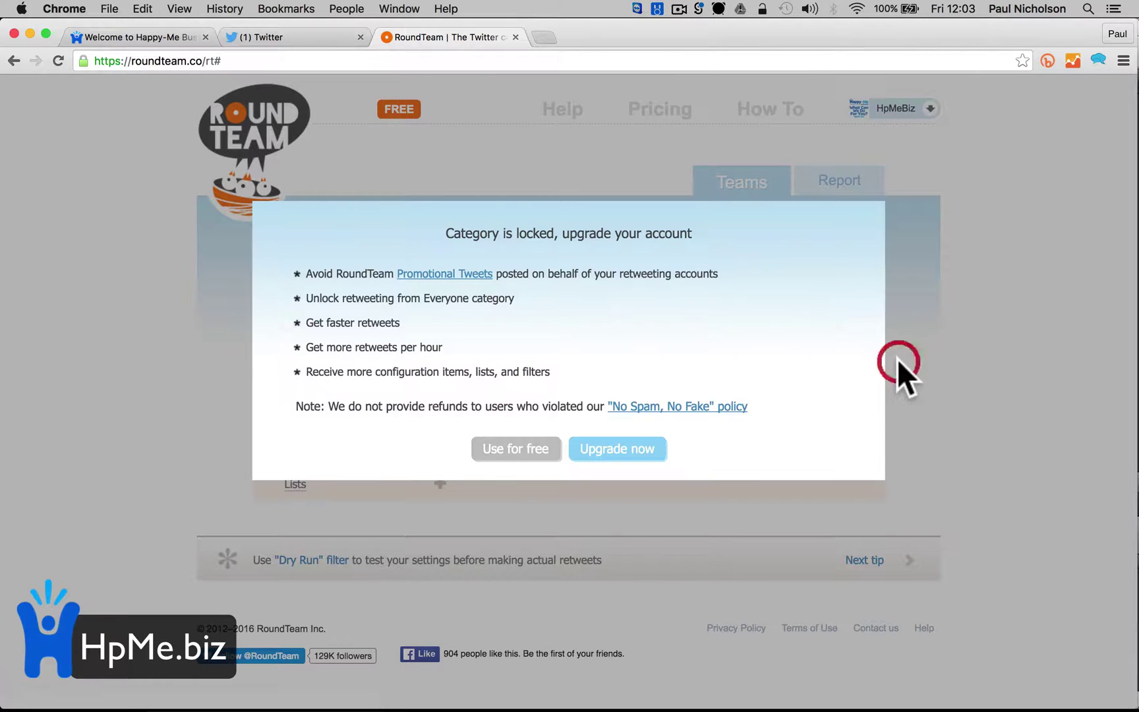
click(503, 447)
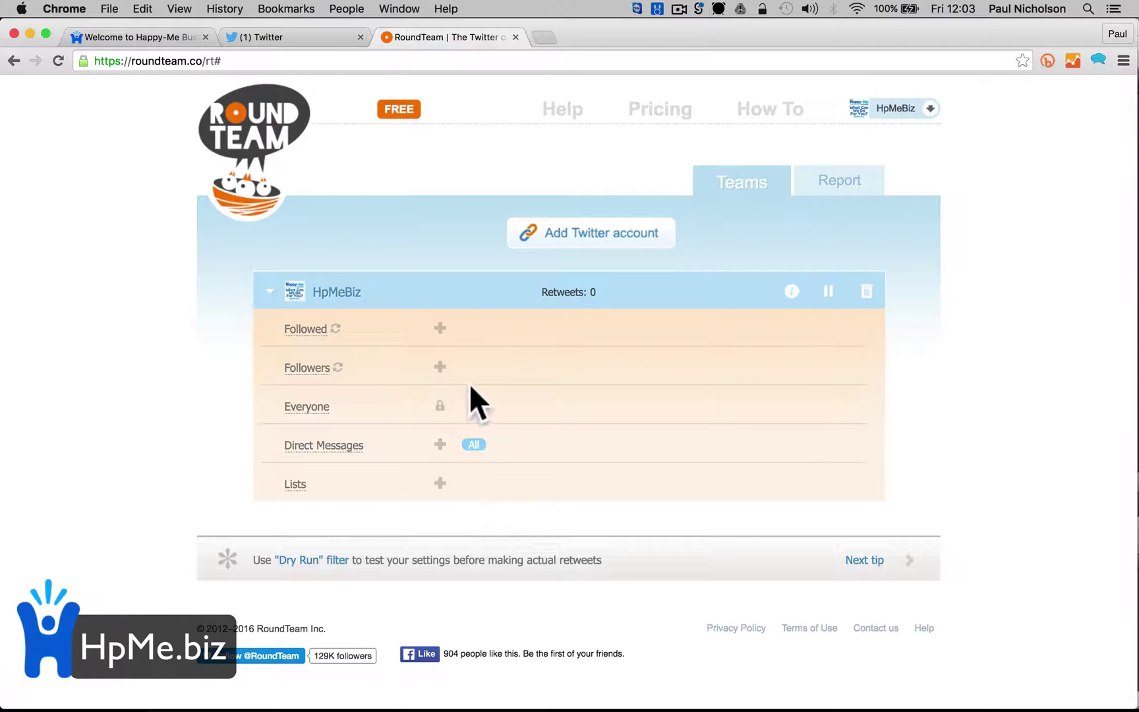
Add a #HappyMe followers retweet rule and bring up its filter settings
click(441, 367)
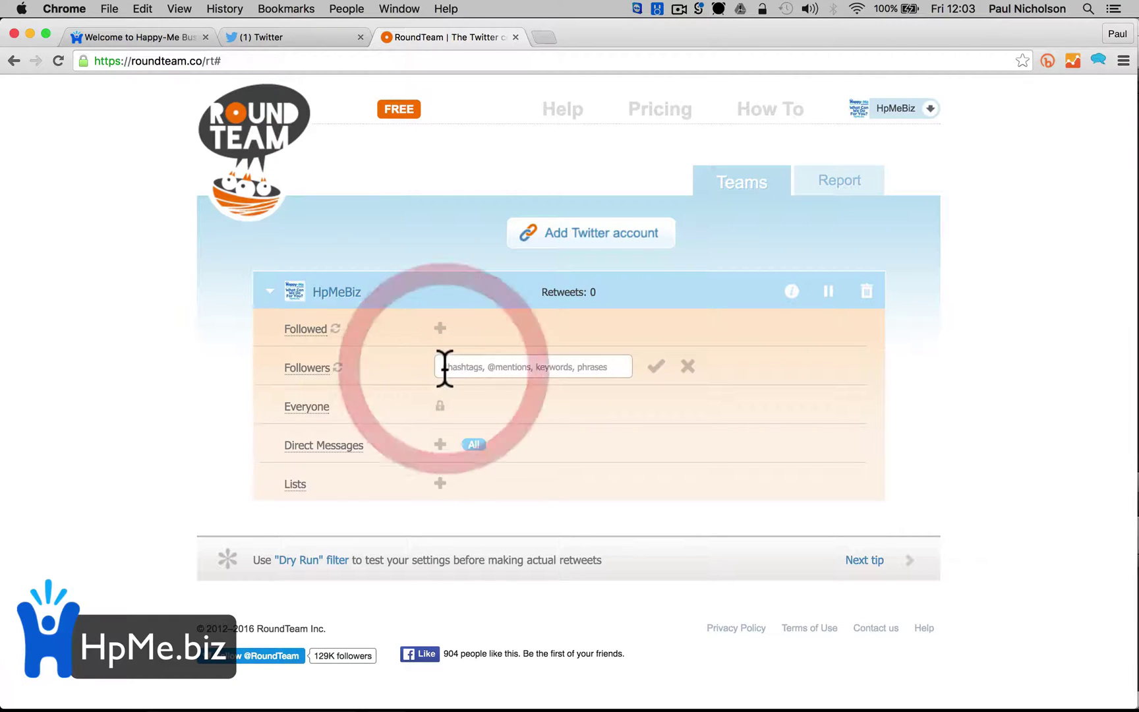
text(#HappyMe)
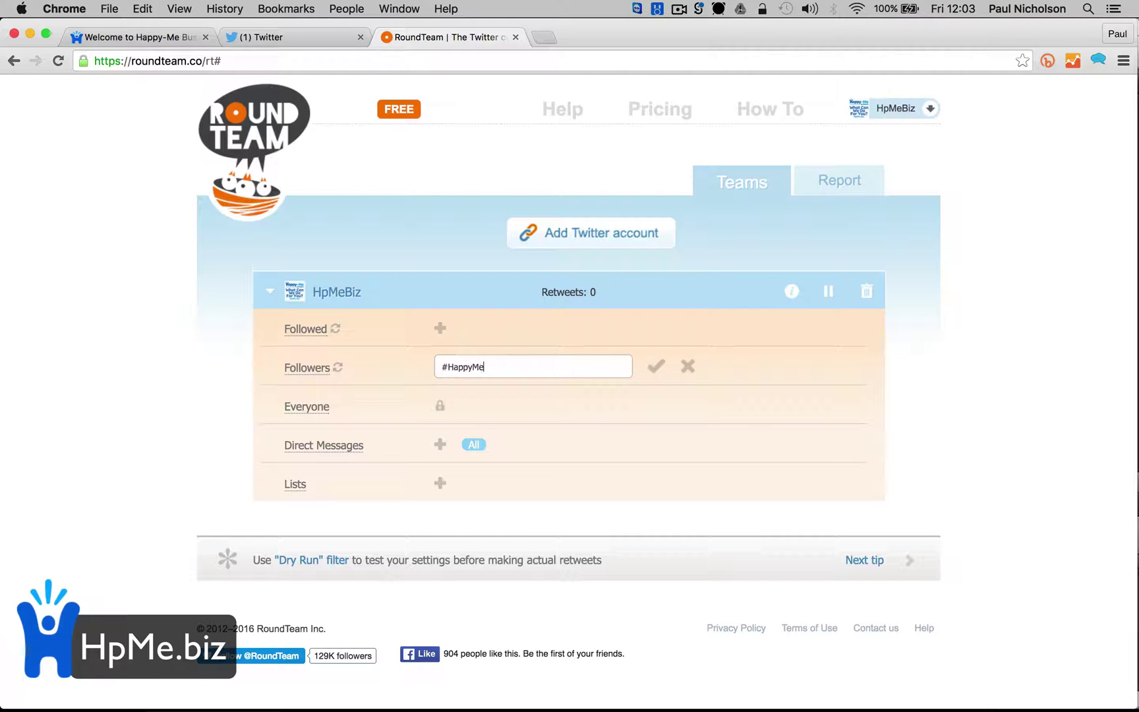
click(655, 366)
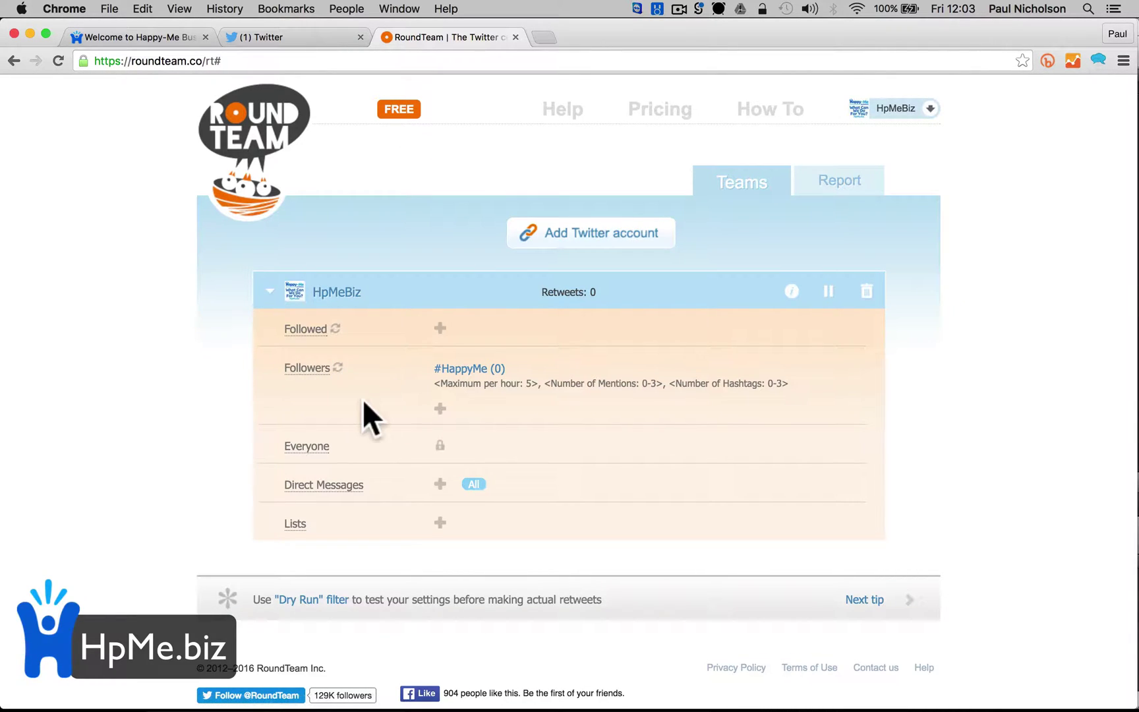
mouse_move(469, 368)
click(564, 380)
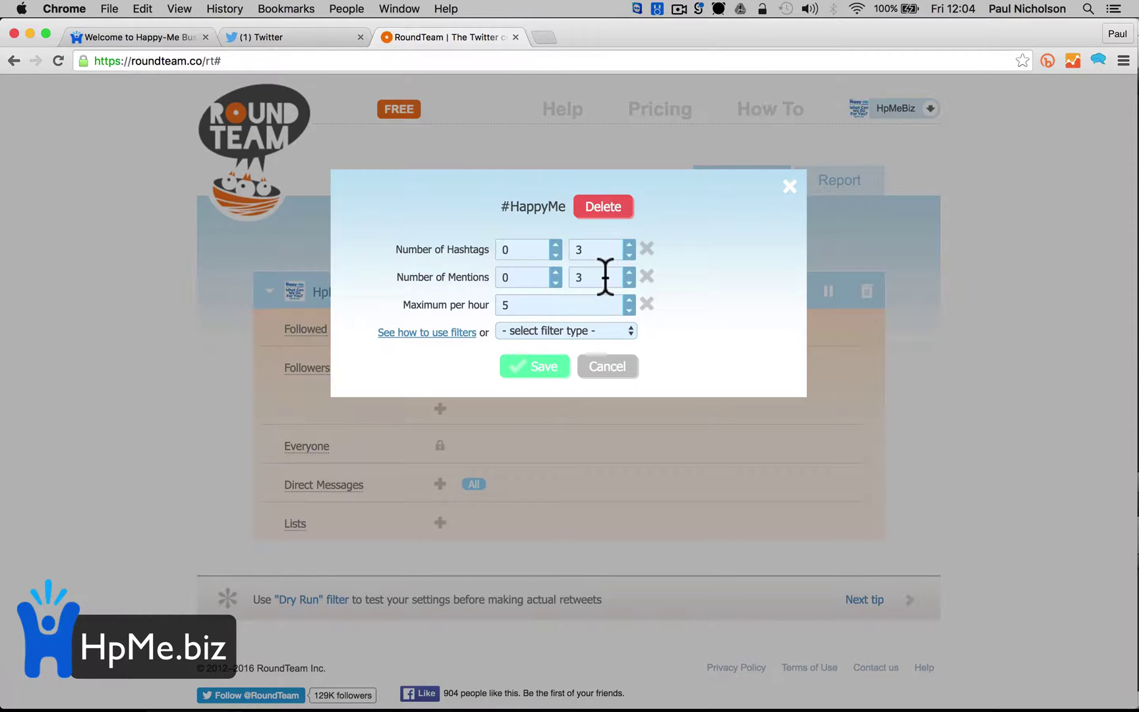
Keep mentions at 0–3 and add the Profanity (EN) filter to the #HappyMe rule
click(627, 281)
click(628, 254)
click(567, 331)
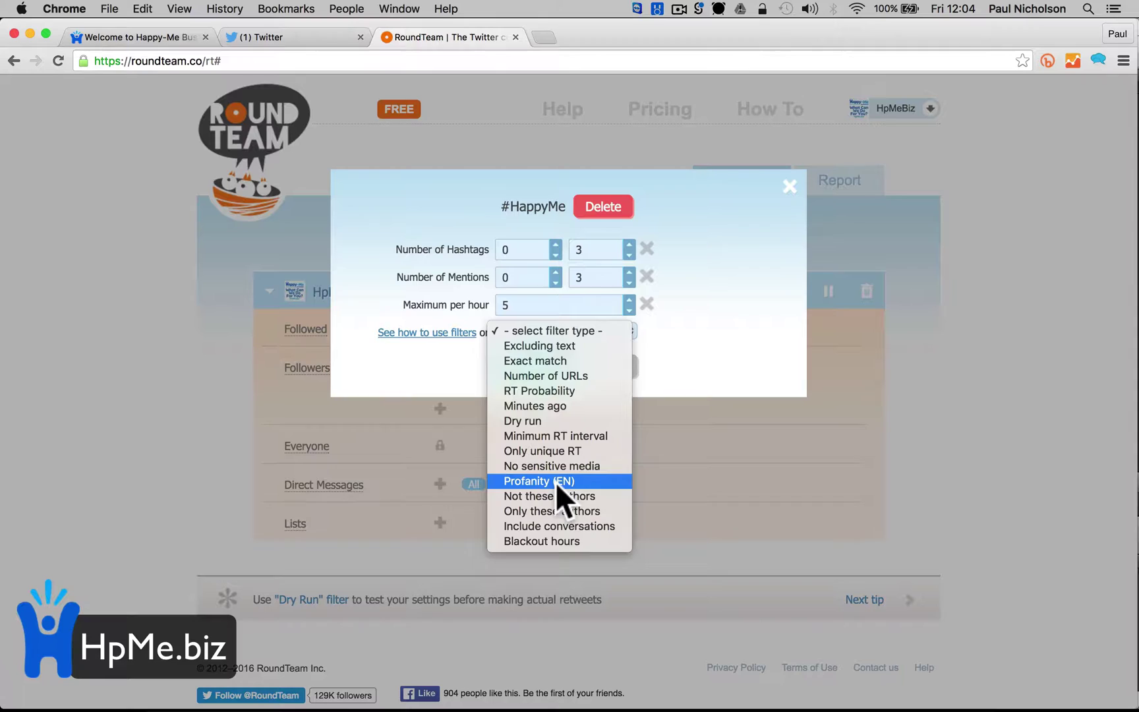
click(555, 482)
Try the No sensitive media filter on the rule, then remove it
click(583, 359)
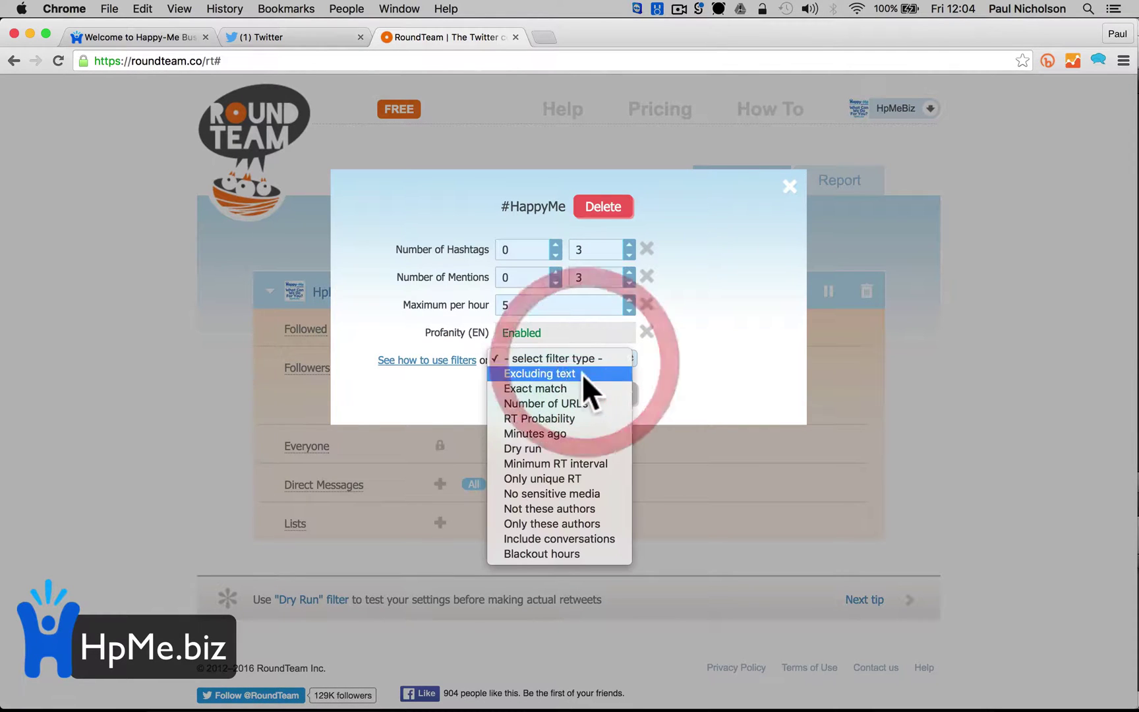
click(559, 494)
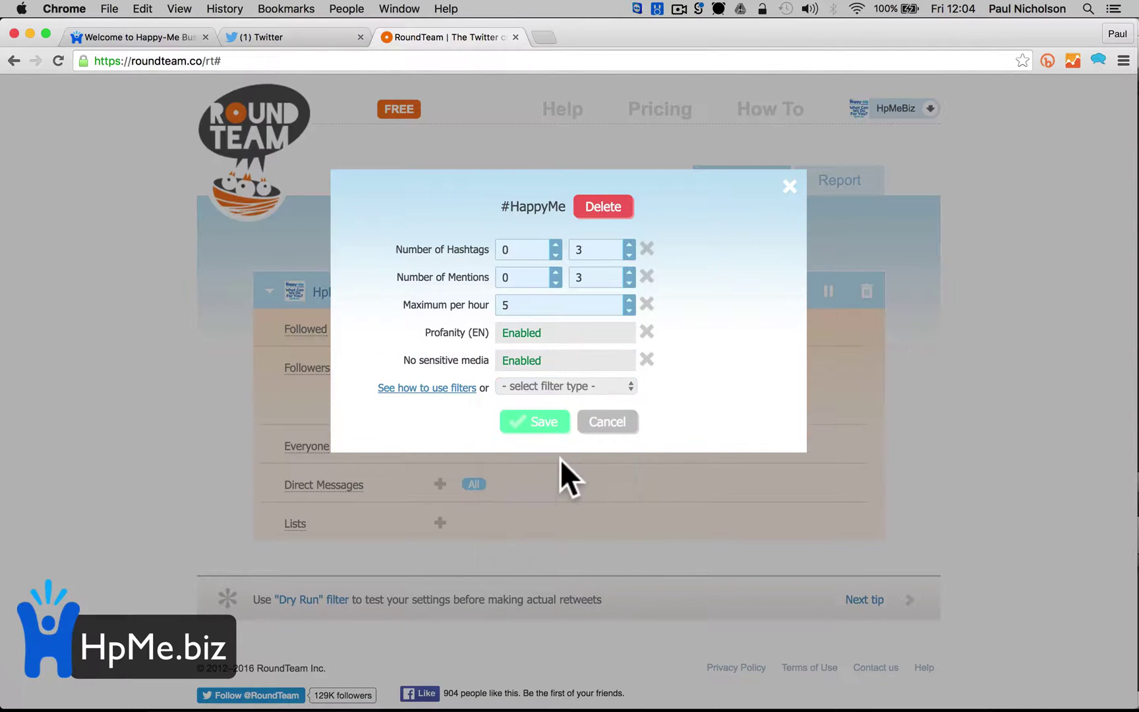
click(574, 381)
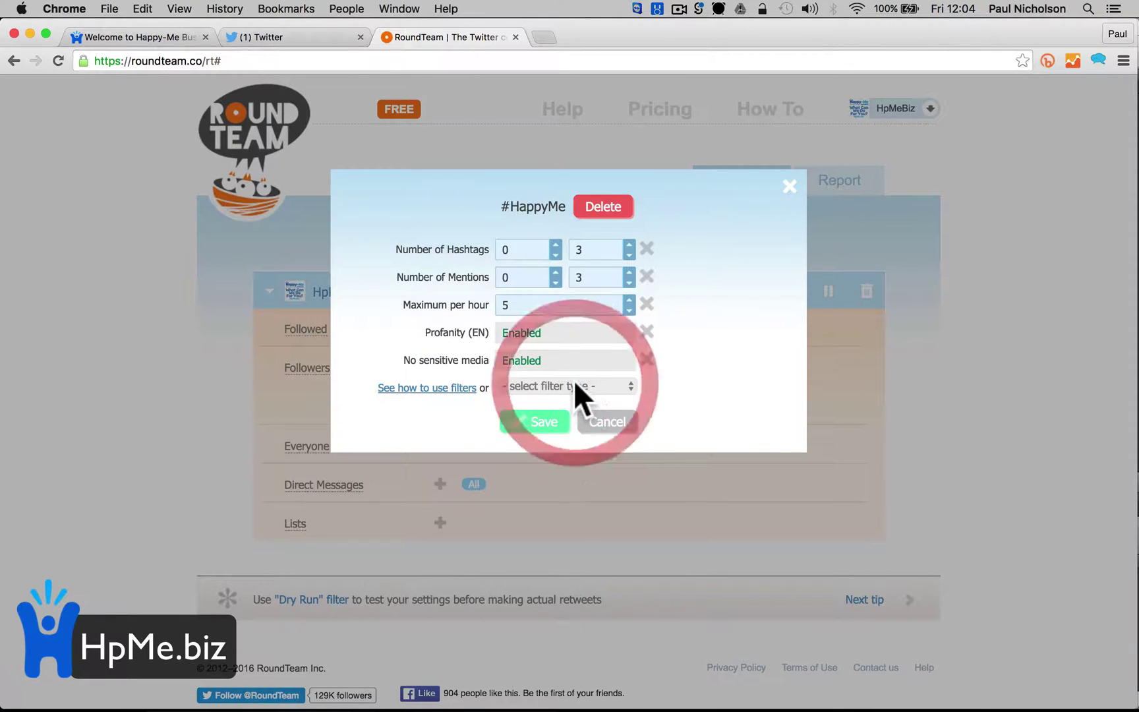
click(638, 381)
click(626, 384)
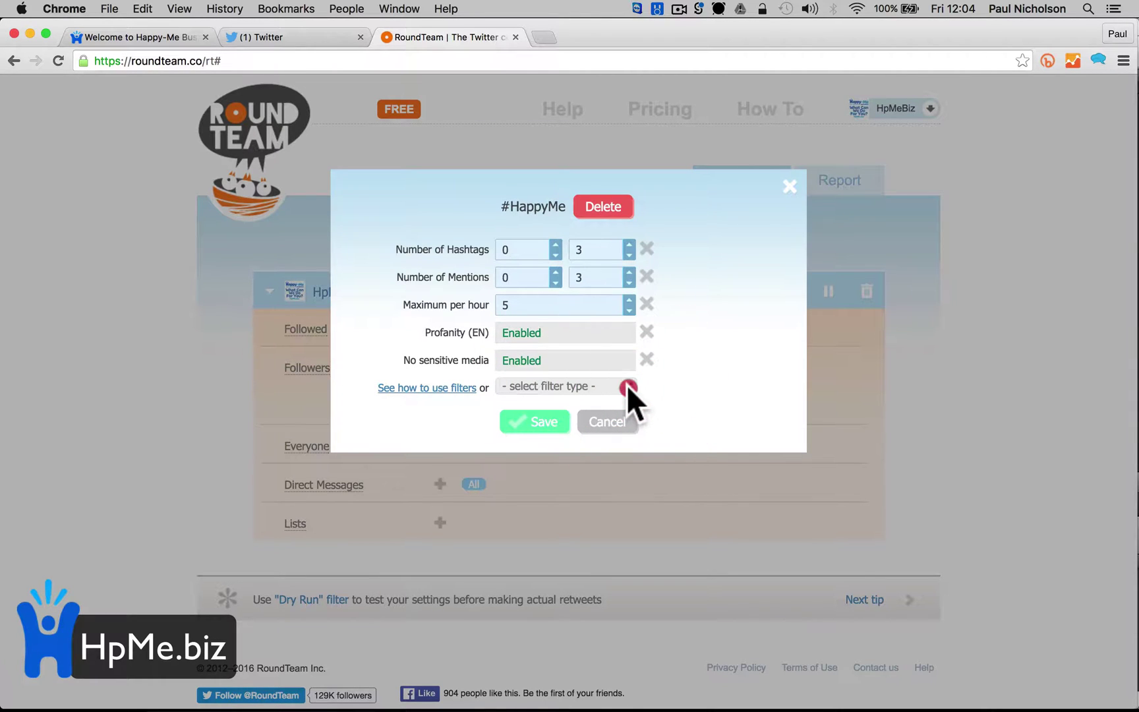
click(513, 387)
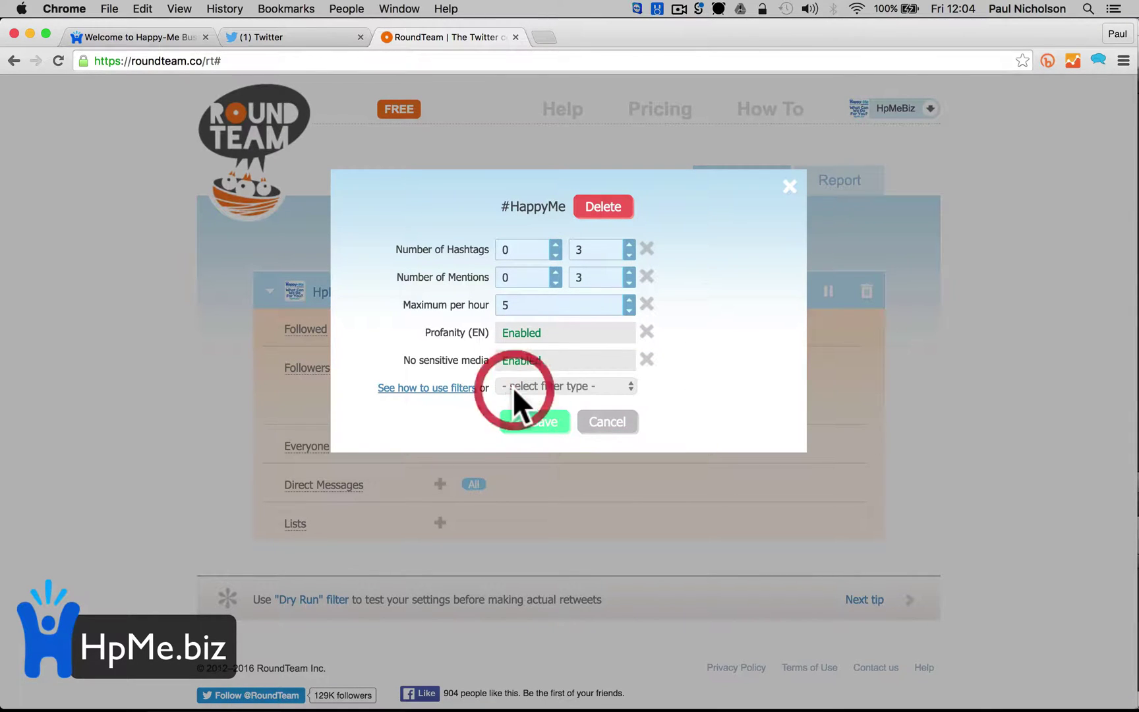
click(464, 424)
click(646, 358)
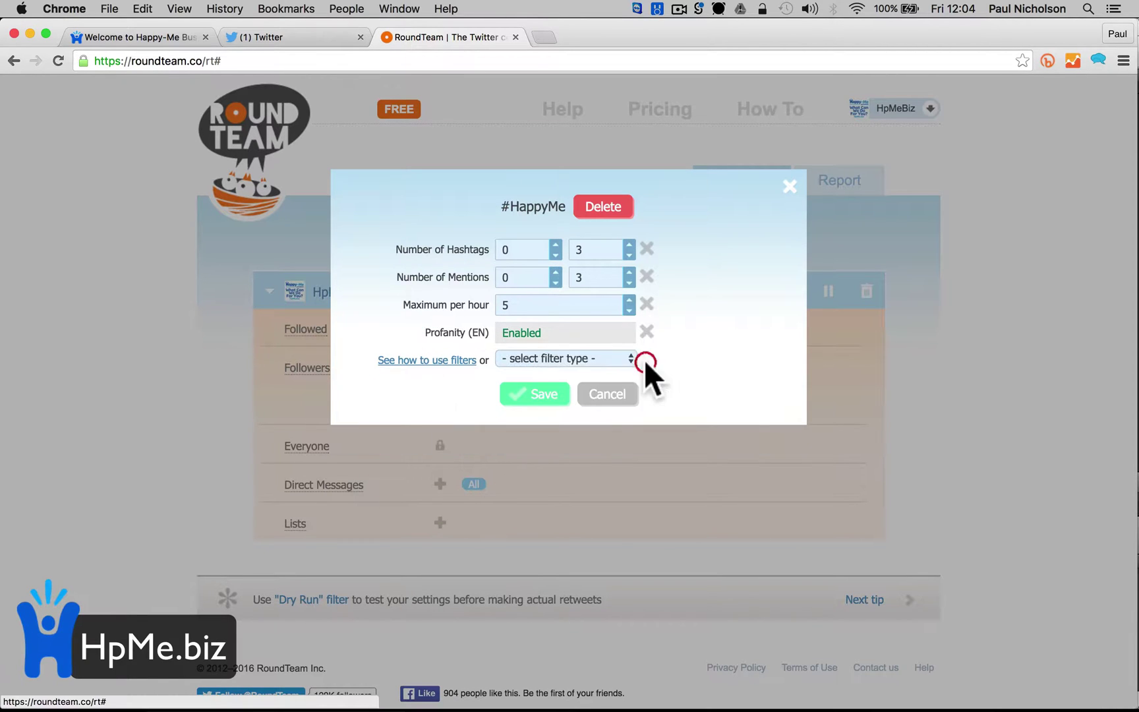
Try the Only unique RT filter on the rule, then remove it
click(624, 360)
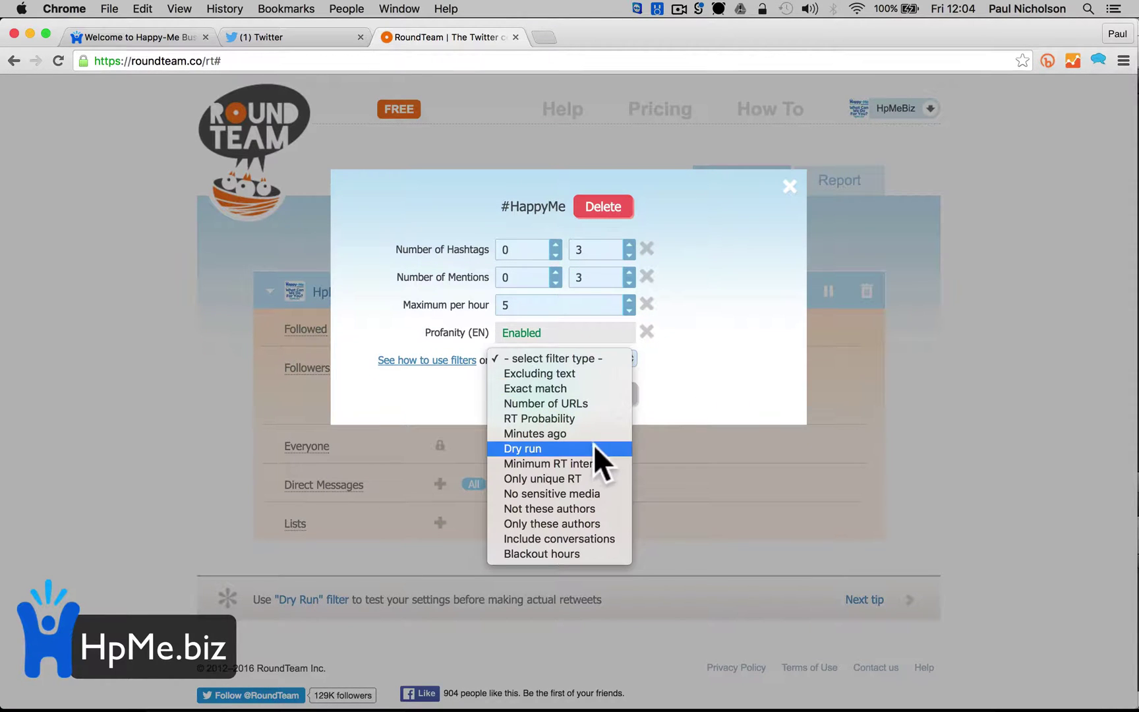
click(573, 478)
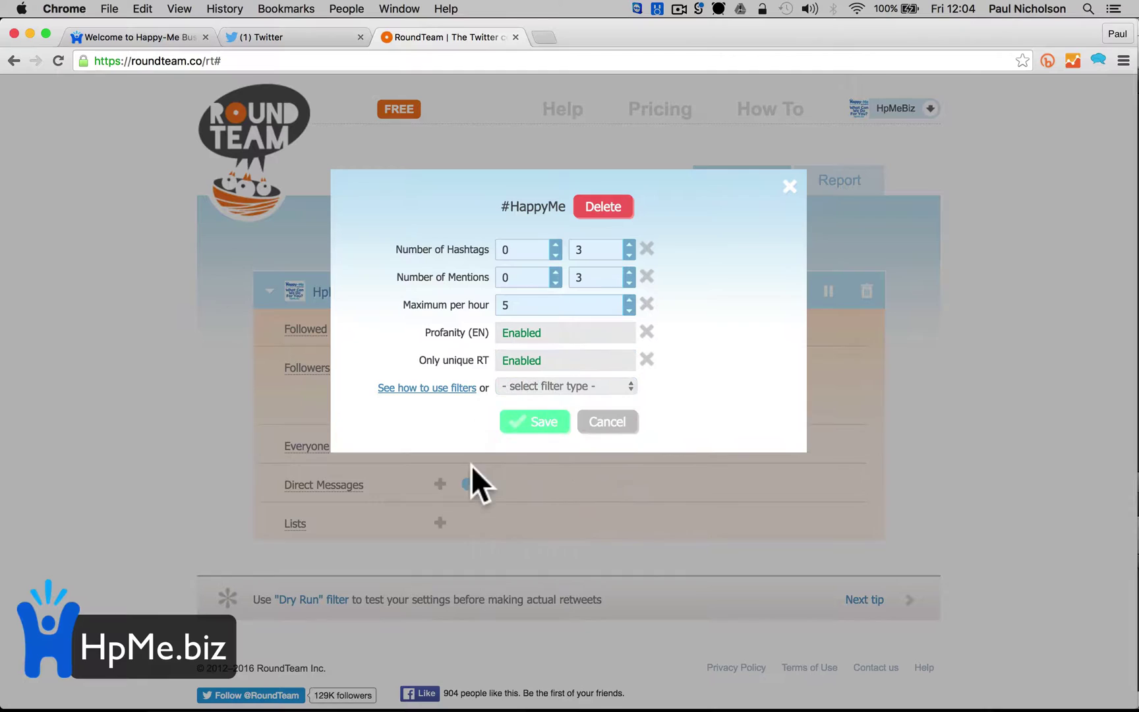
click(421, 437)
click(571, 387)
click(643, 360)
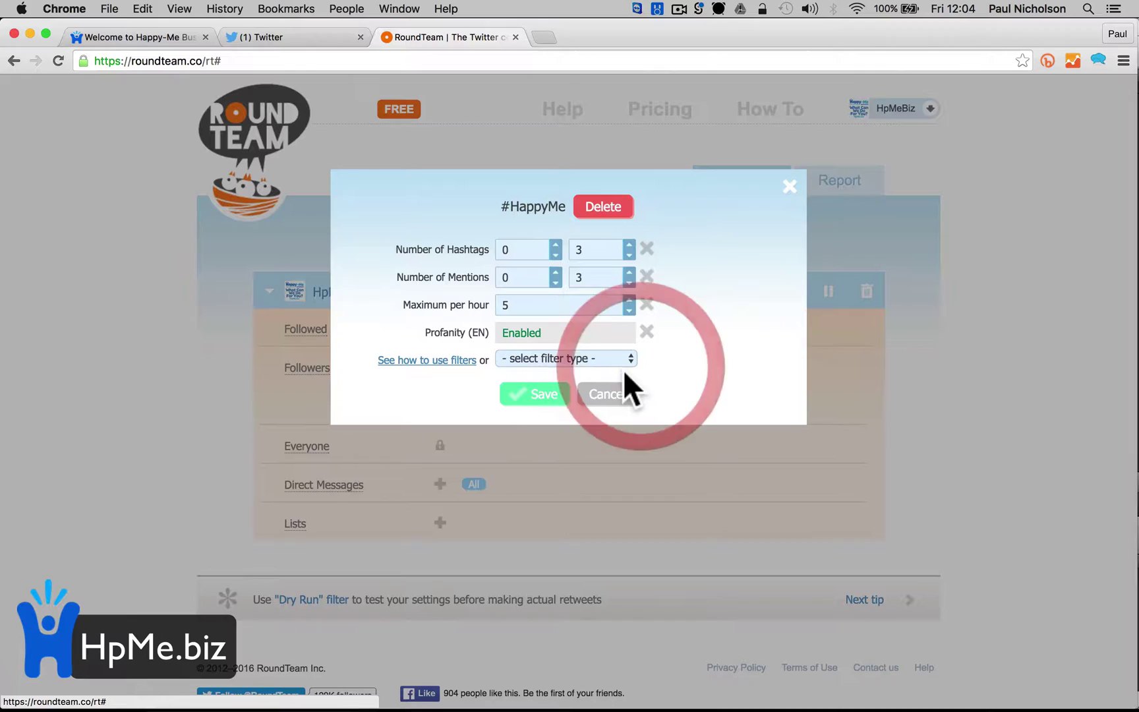
Save the #HappyMe rule with the profanity filter, five per hour and 0–3 mentions and hashtags
click(622, 364)
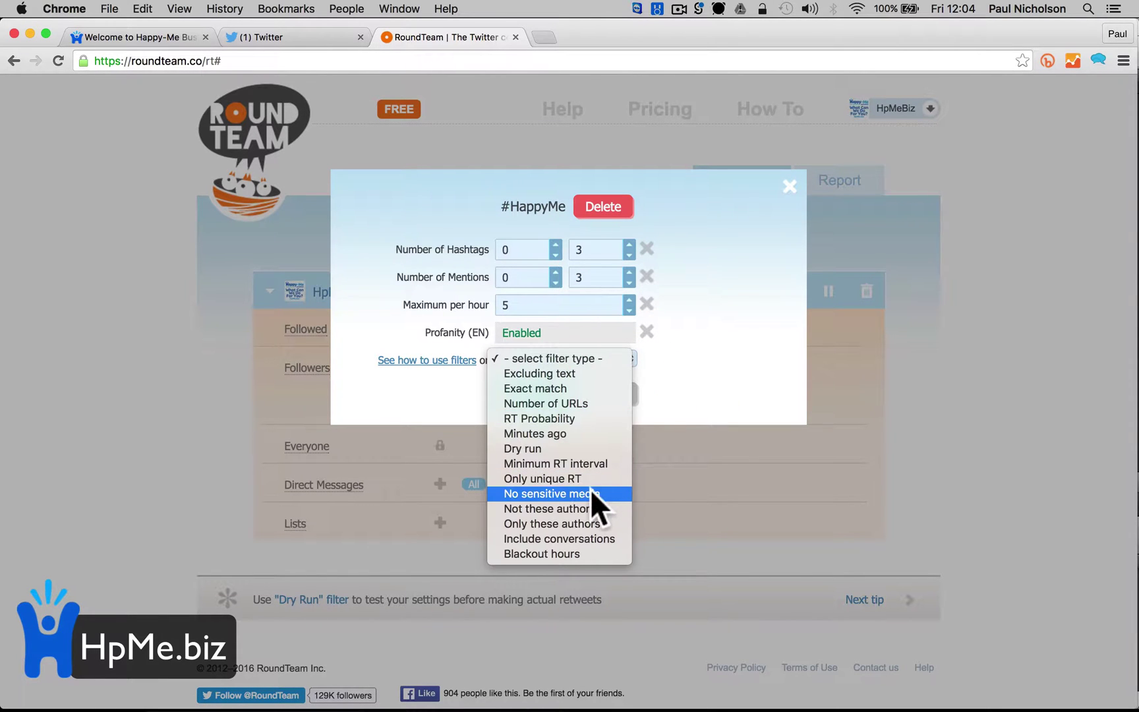
click(667, 381)
click(533, 399)
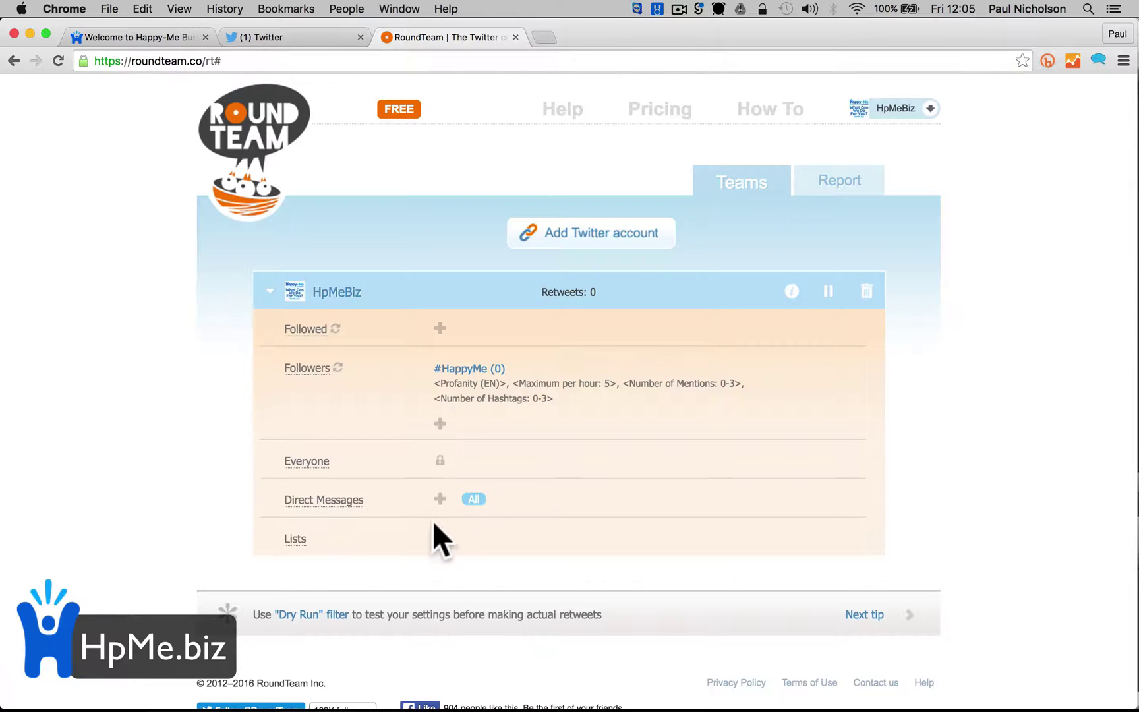
Add a hpmebiz/happy-me Twitter list rule to the HpMeBiz team
click(440, 539)
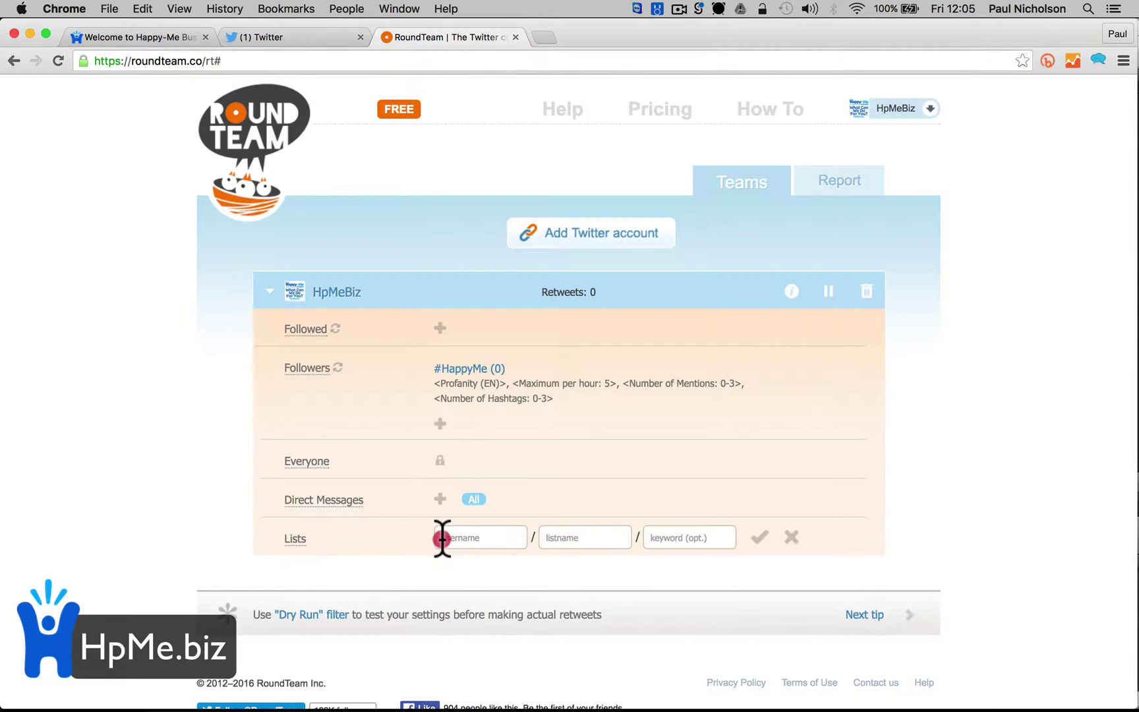
click(440, 538)
click(457, 540)
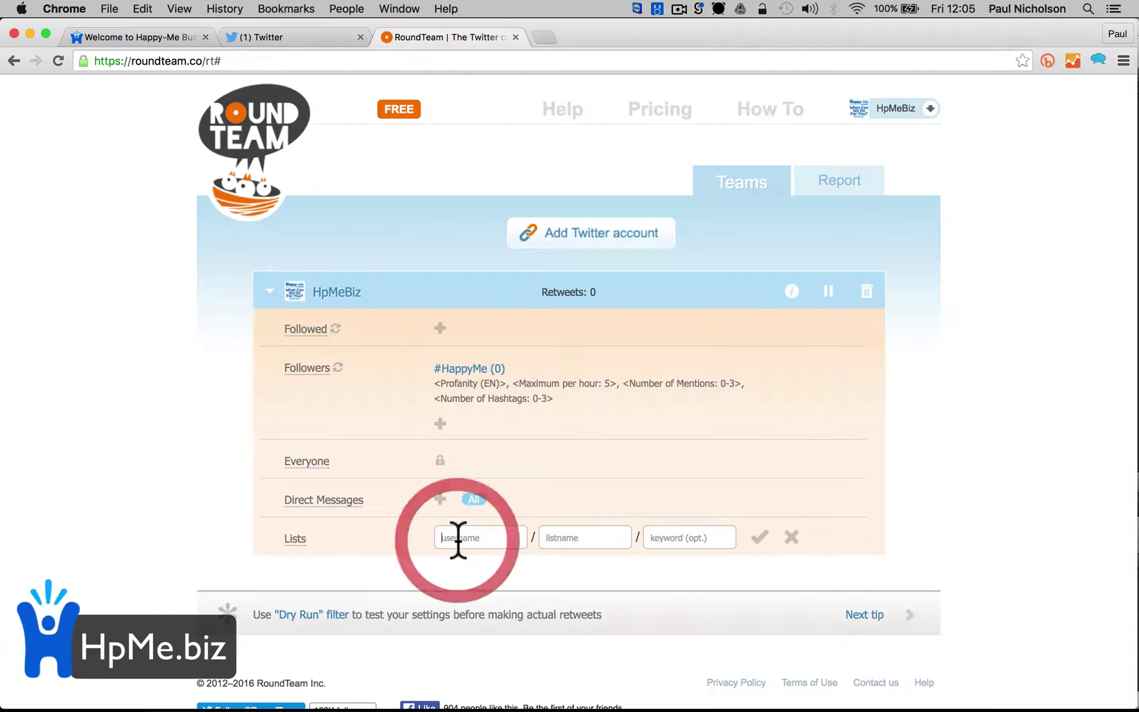
text(hpme)
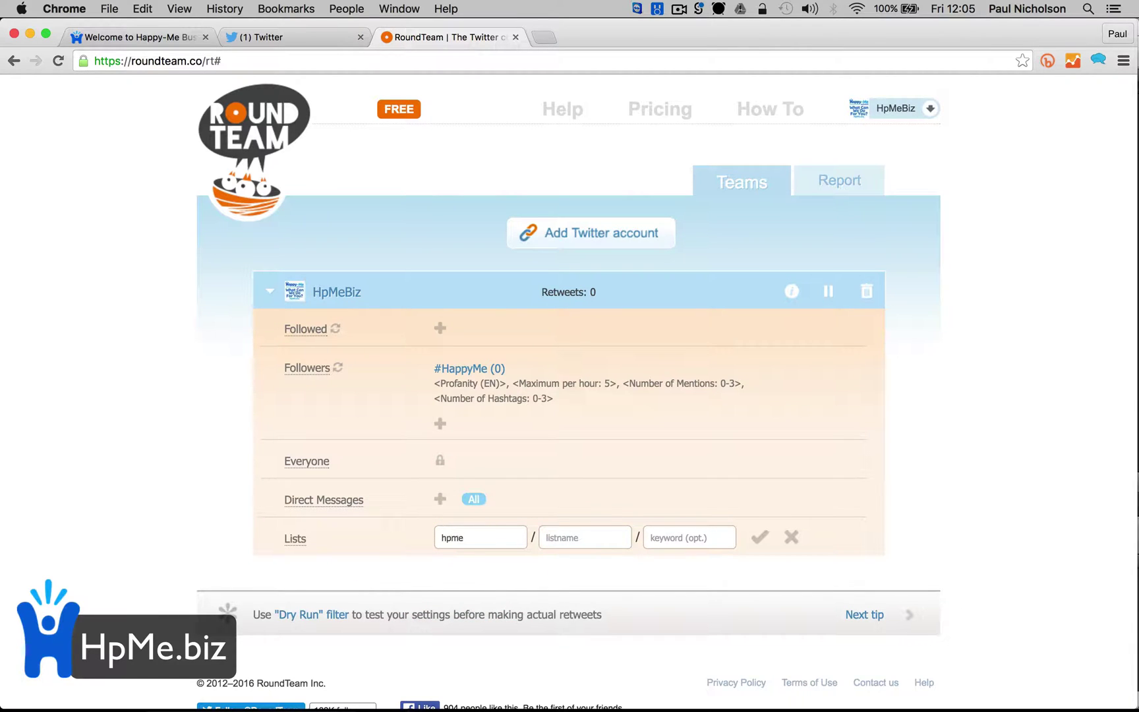
text(biz)
key(Tab)
text(happy-me)
click(759, 537)
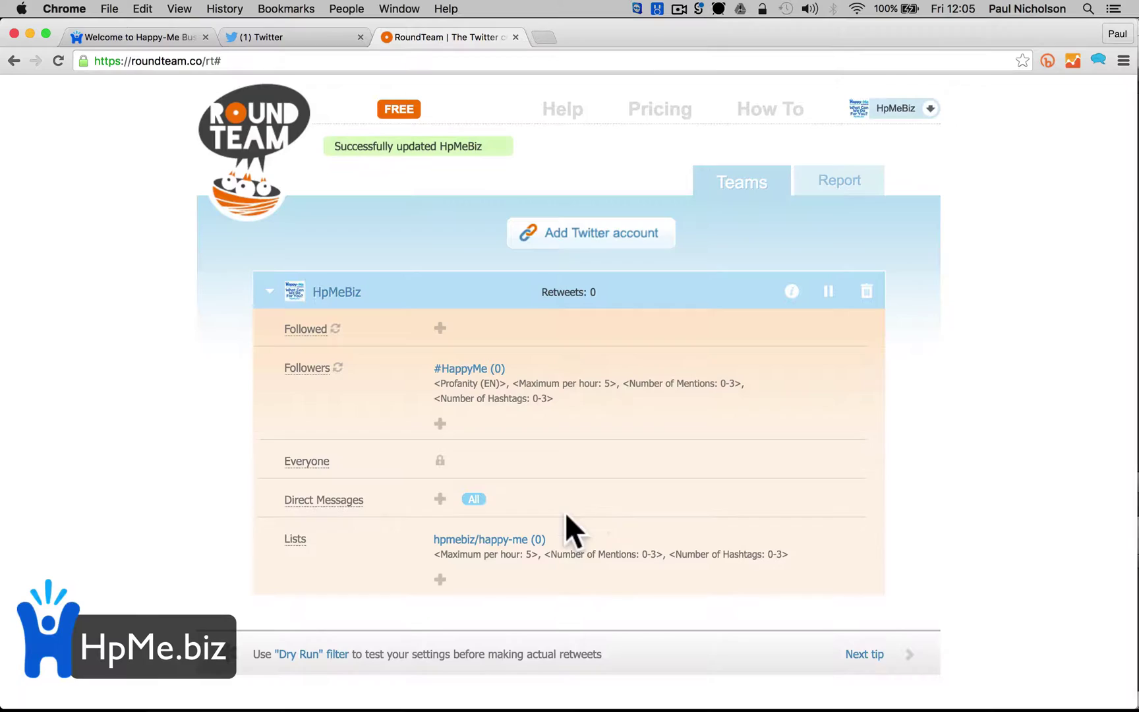
Switch to Twitter and bring up the Happy-Me Business profile
click(287, 37)
click(253, 210)
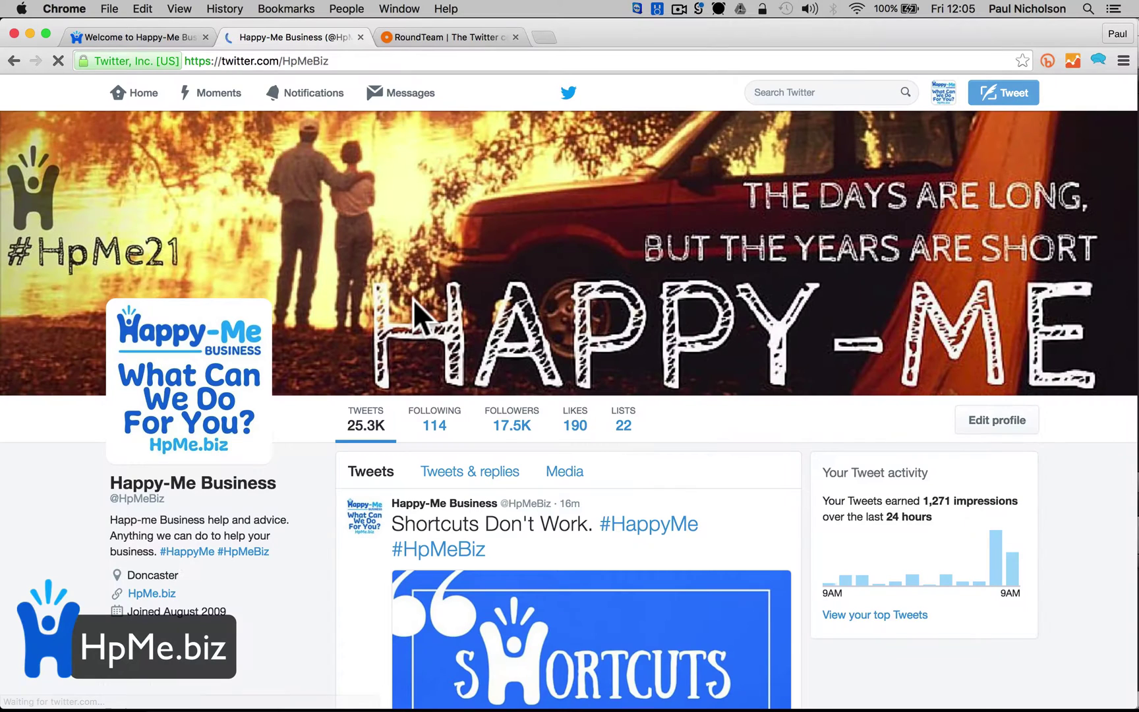
View the members of the Happy-Me list from the profile's lists
click(623, 418)
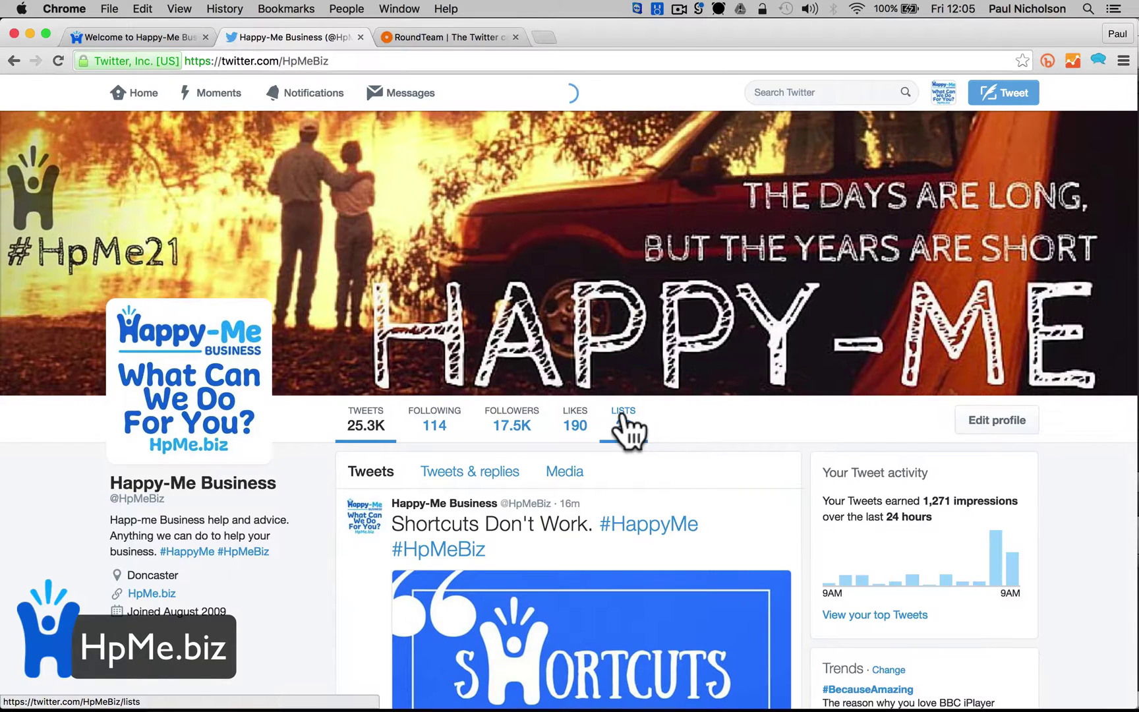
scroll(623, 409, down, 3)
scroll(622, 410, down, 4)
scroll(623, 408, down, 1)
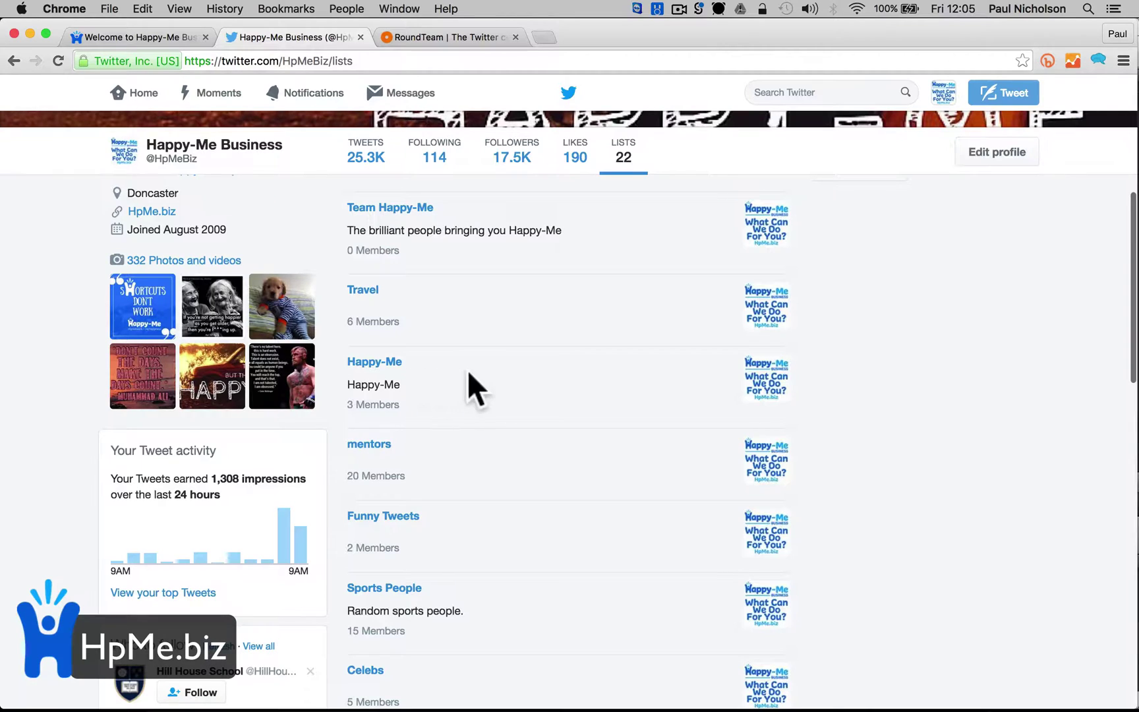
click(391, 362)
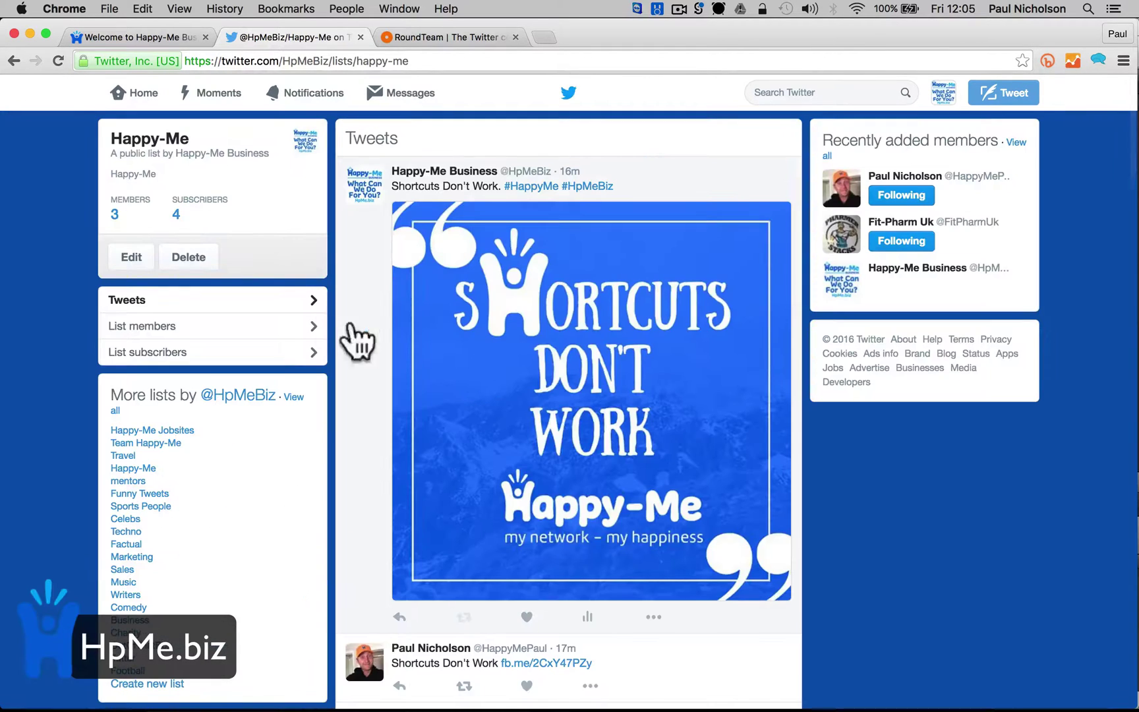
click(114, 214)
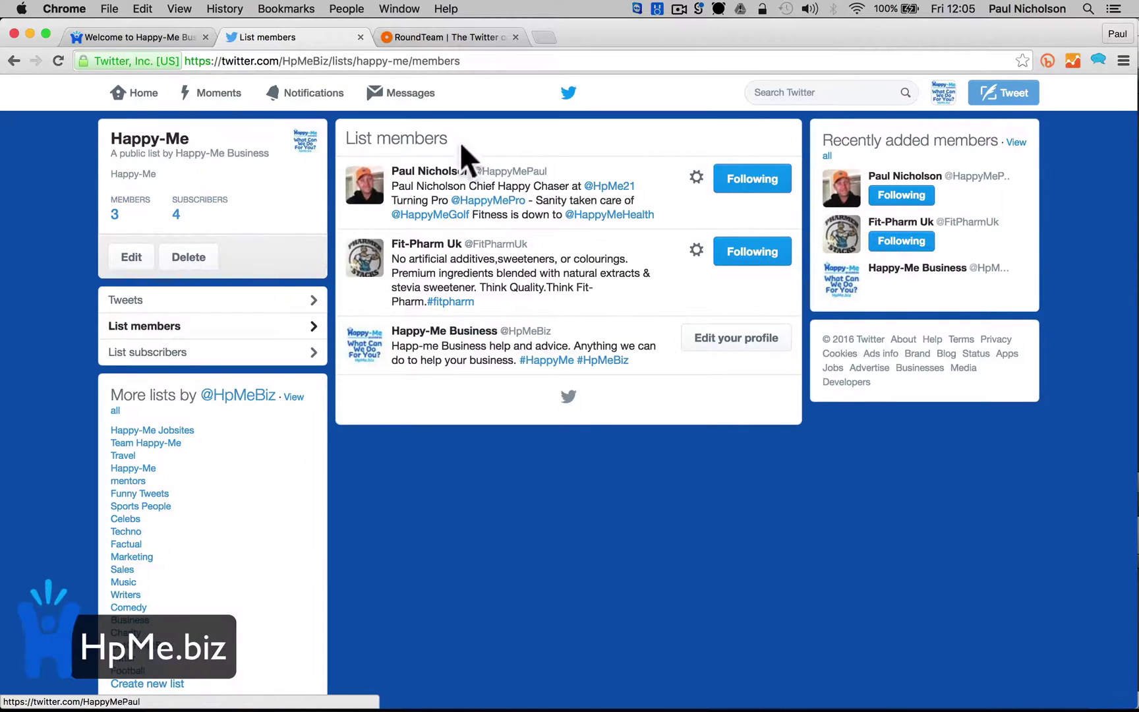
Remove Fit-Pharm Uk from the Happy-Me list and reload the members page
click(696, 249)
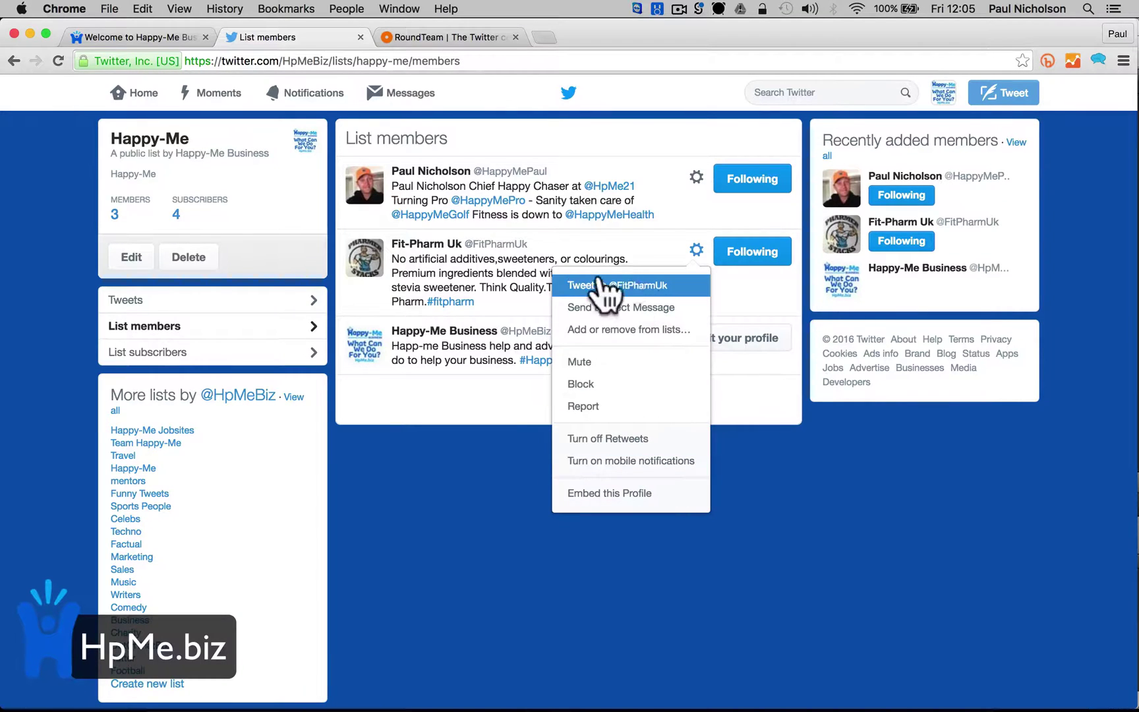
click(643, 329)
click(411, 278)
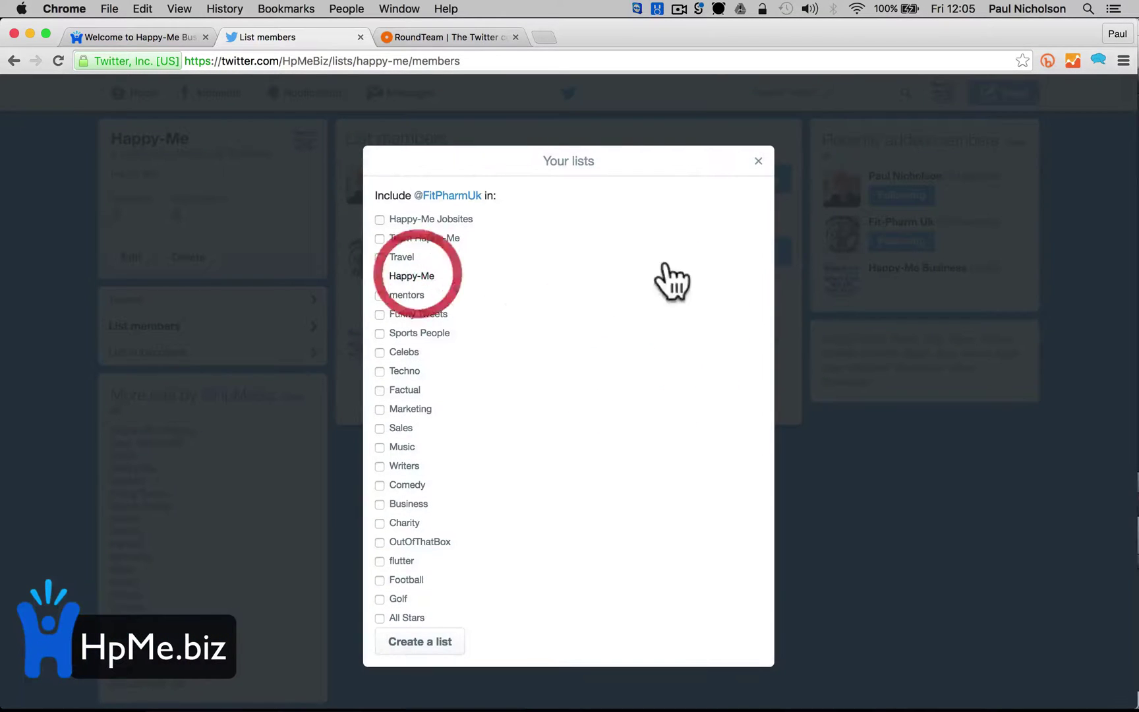
click(759, 161)
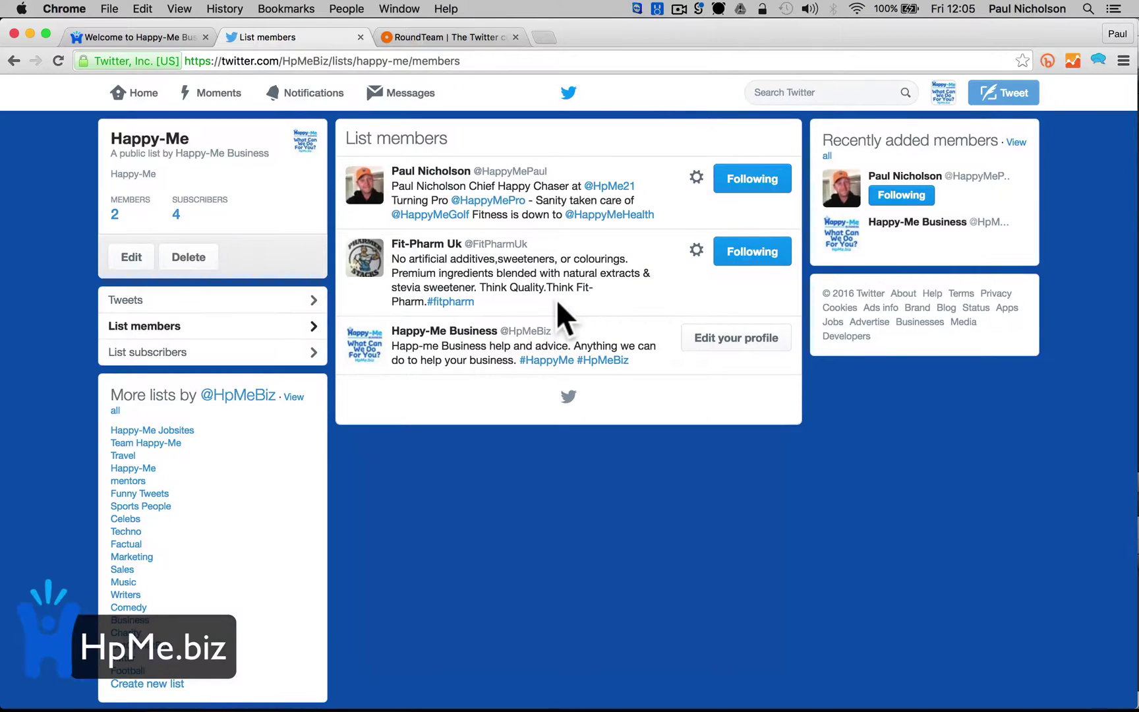
click(58, 60)
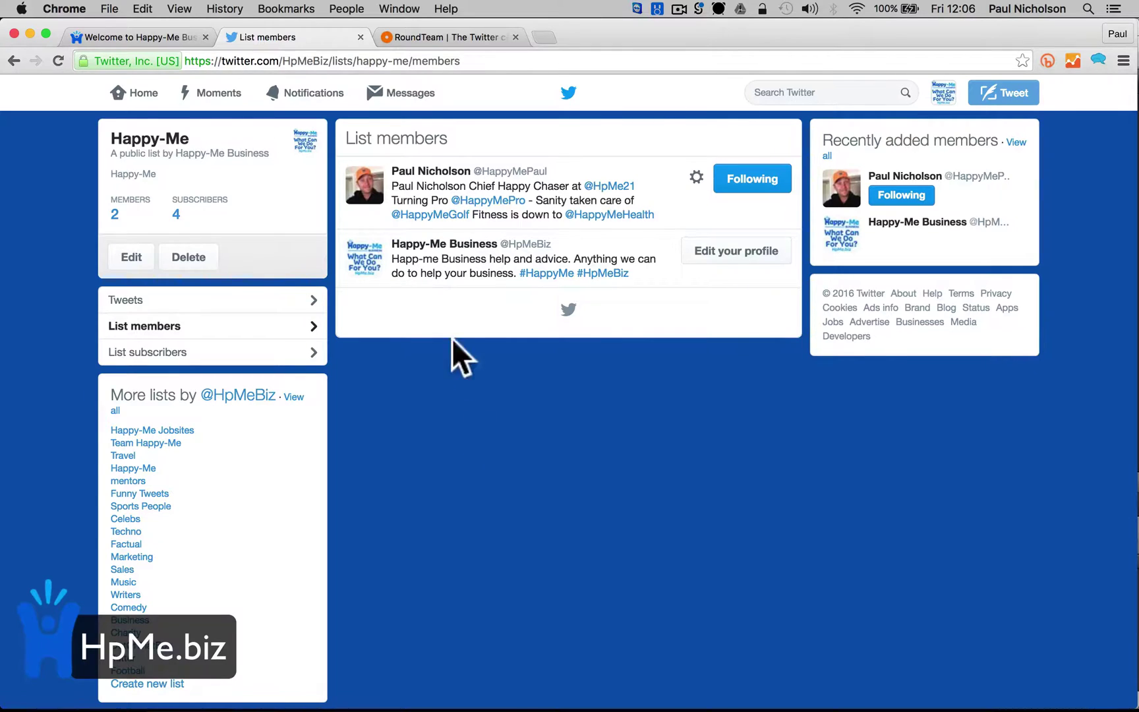
click(436, 31)
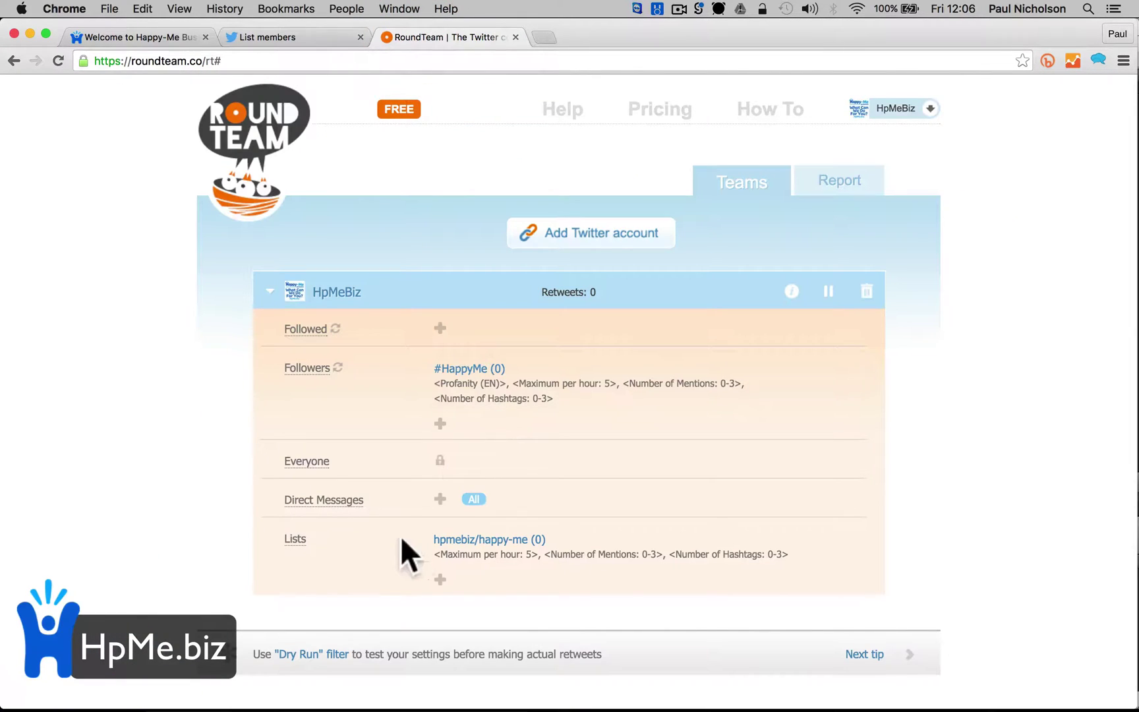
click(440, 579)
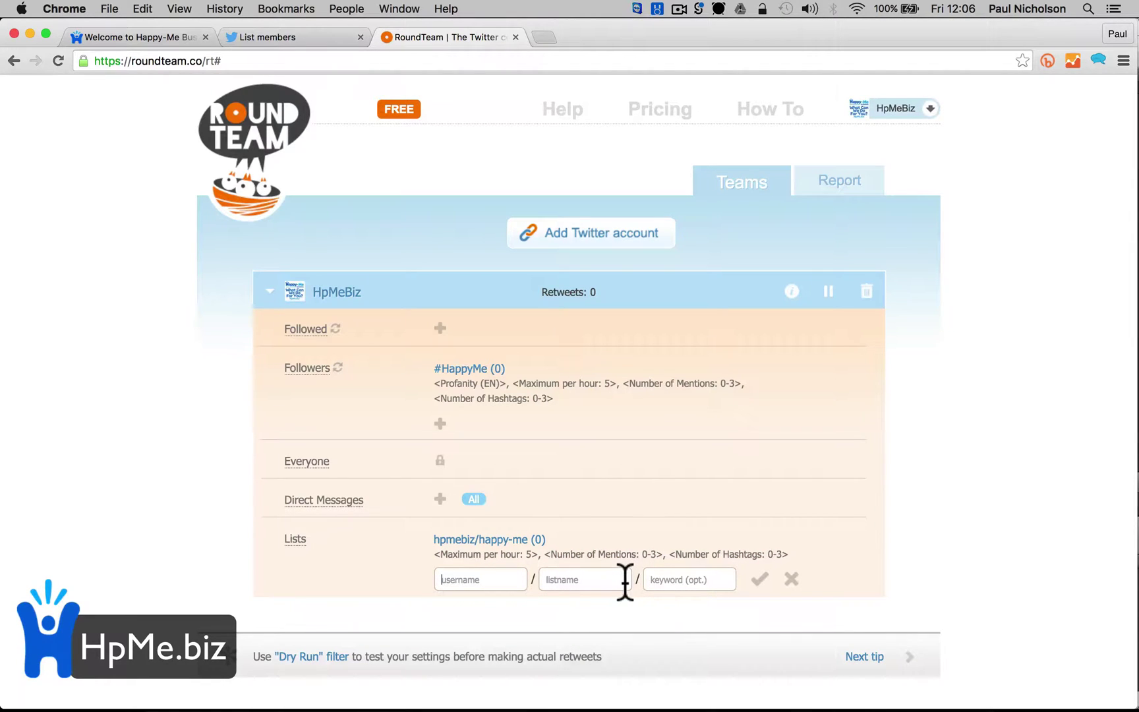
click(608, 543)
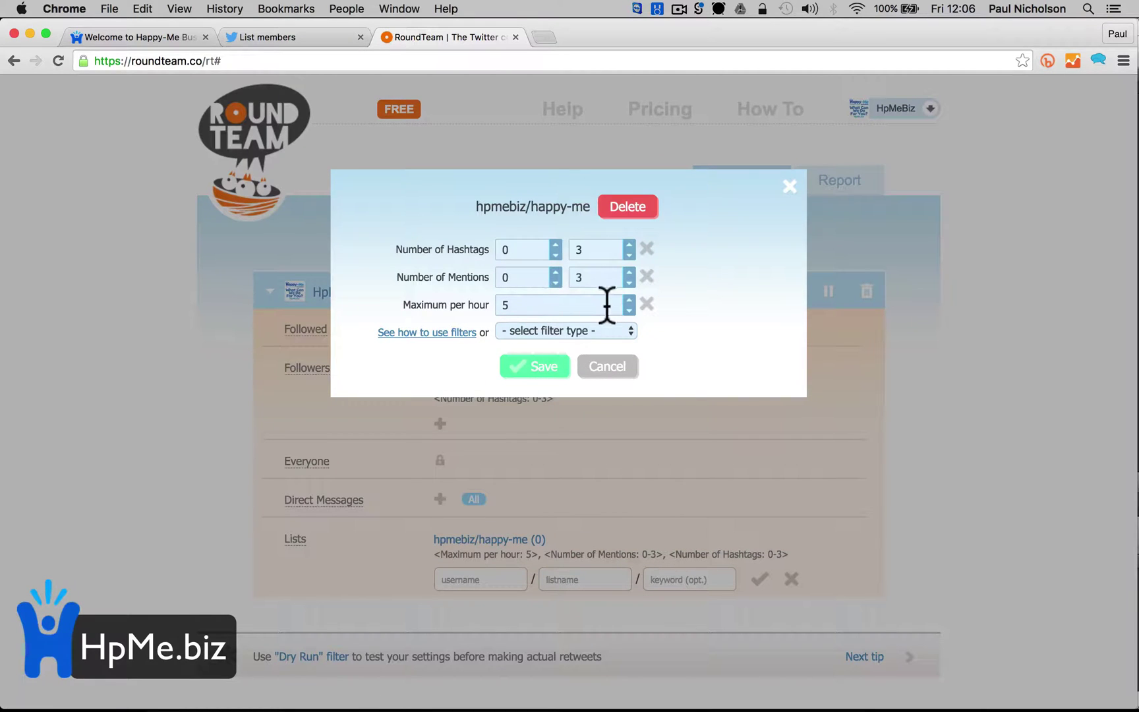
double_click(630, 302)
triple_click(629, 298)
double_click(629, 299)
triple_click(629, 298)
triple_click(629, 298)
click(606, 332)
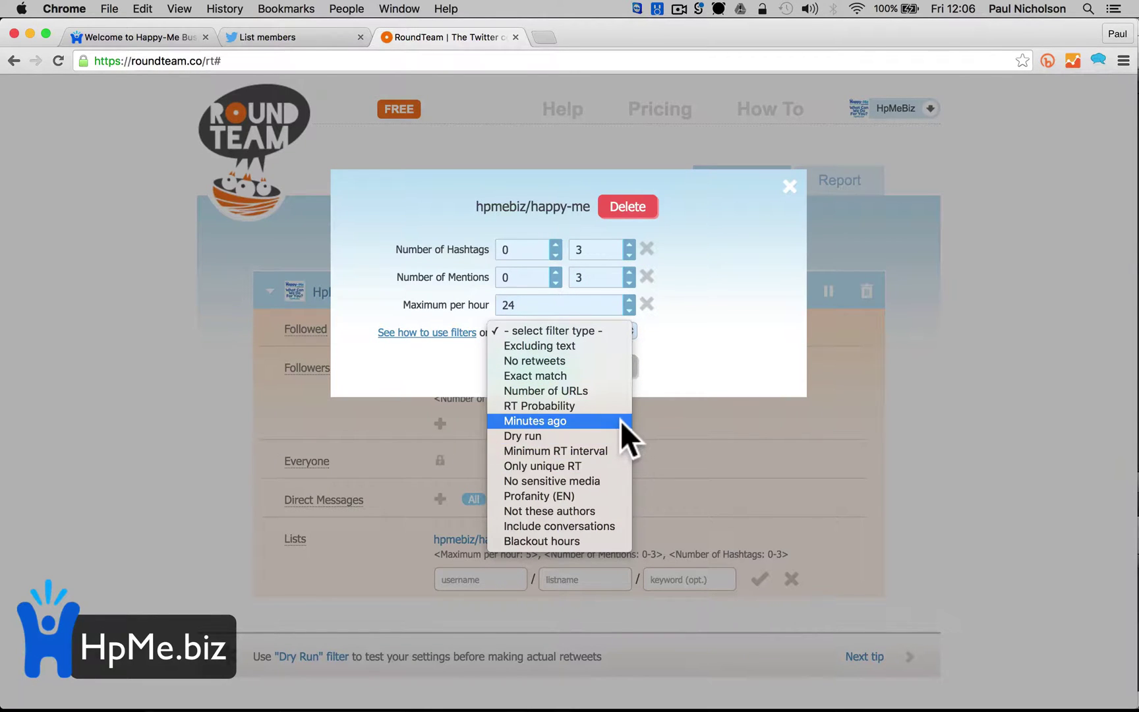
click(685, 342)
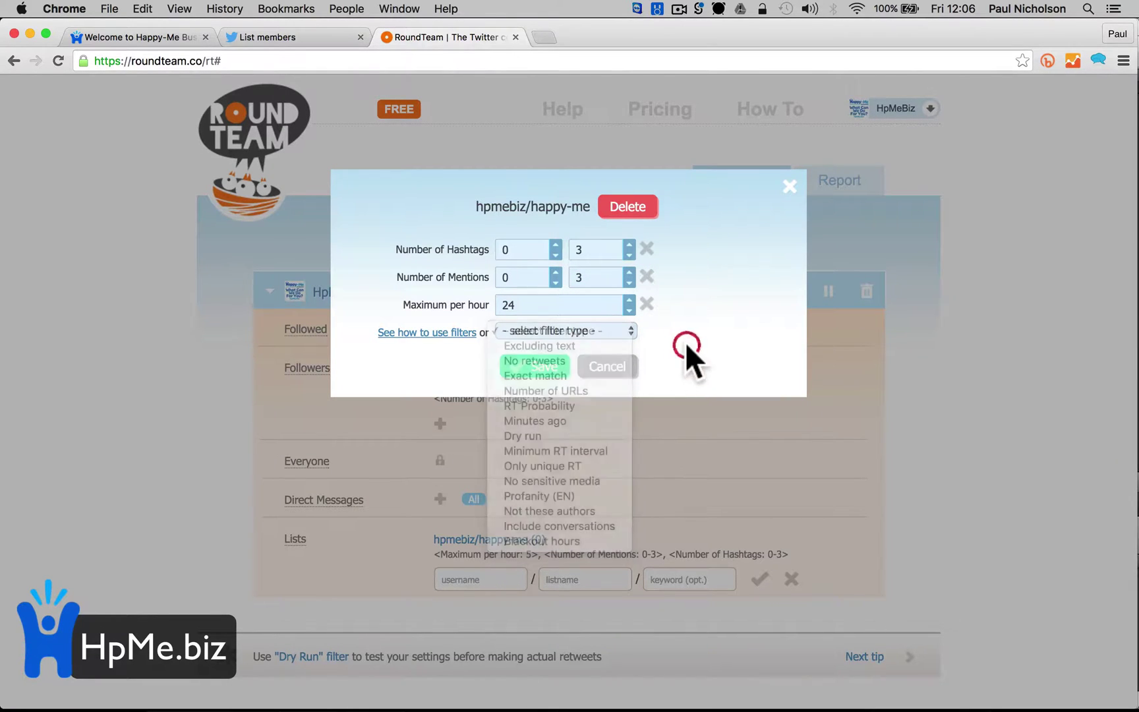
click(616, 331)
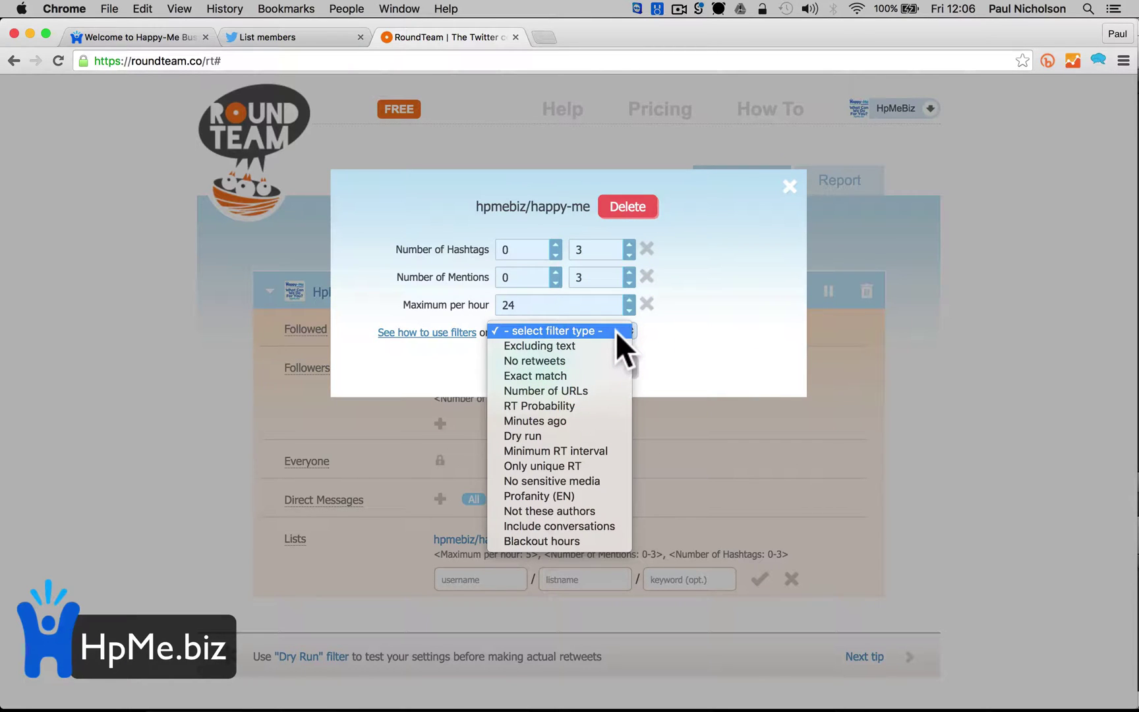
click(585, 359)
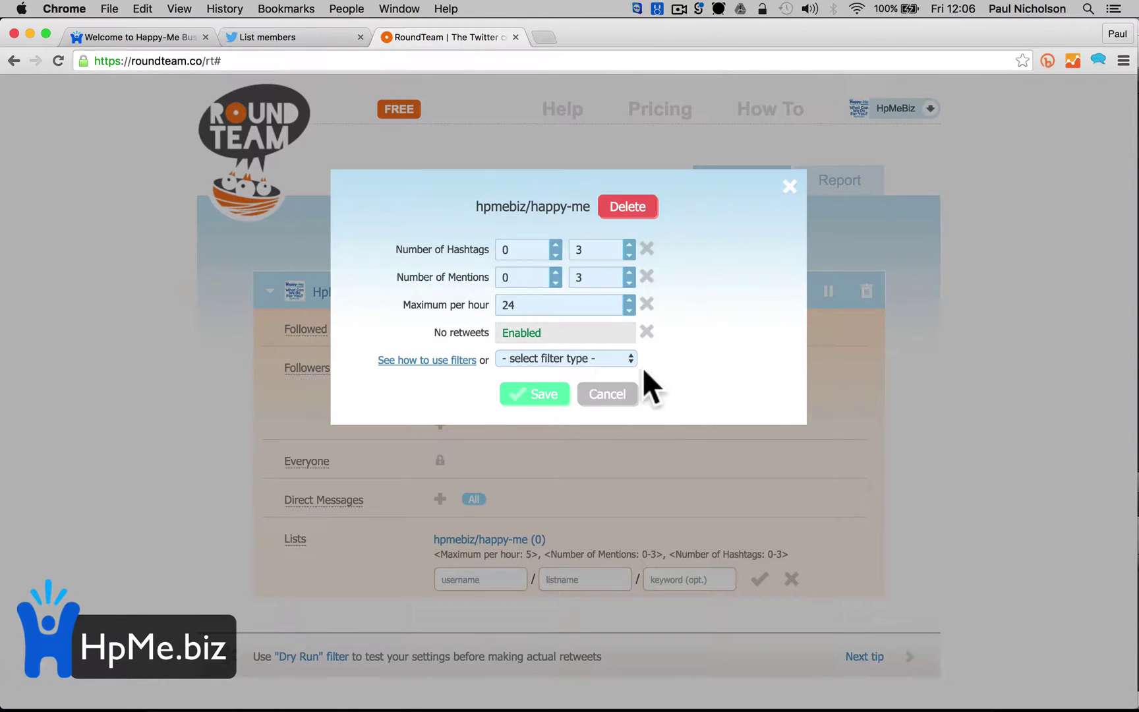
click(621, 357)
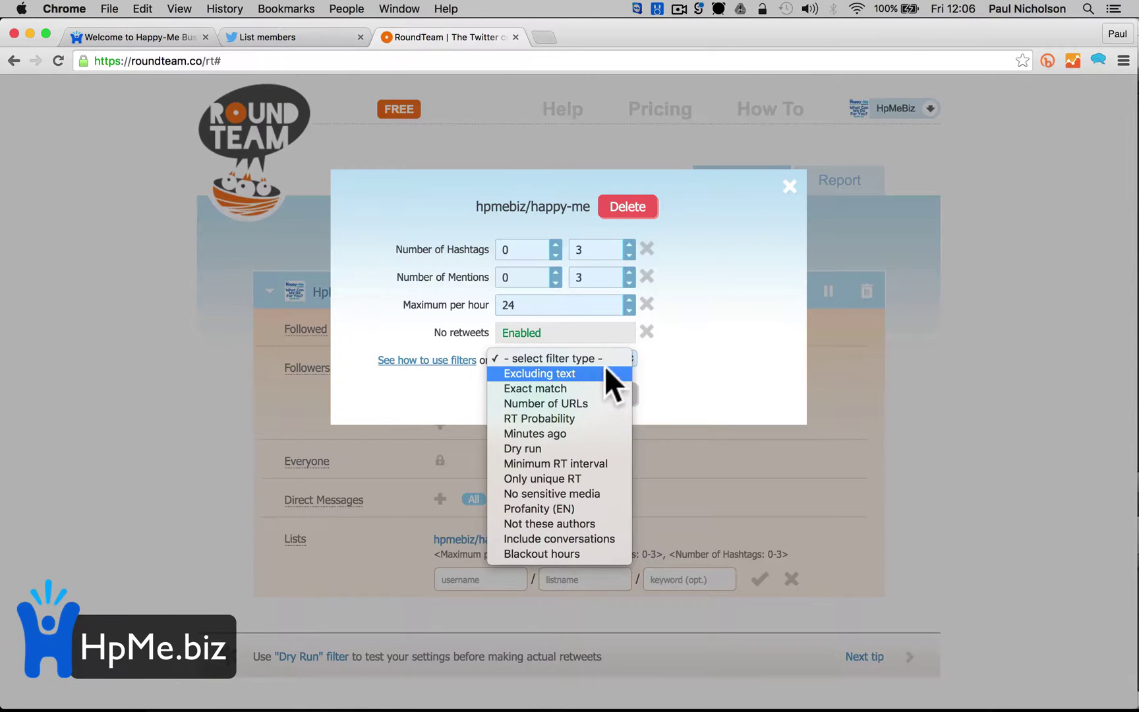
click(596, 372)
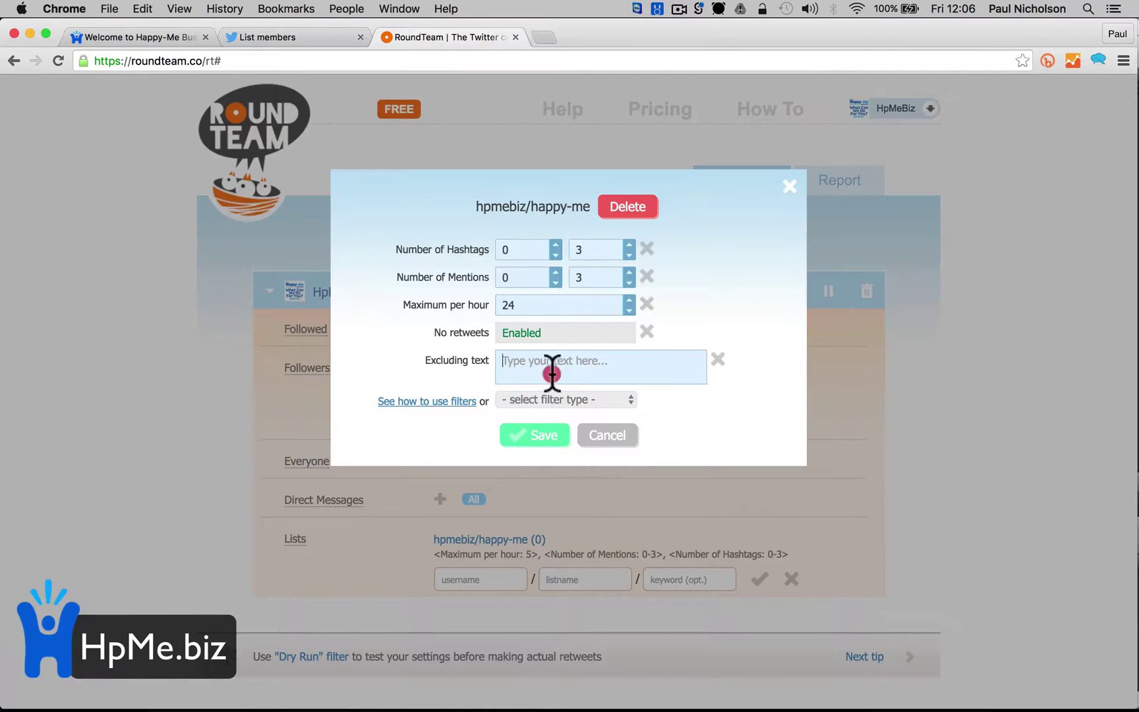
click(551, 370)
click(608, 436)
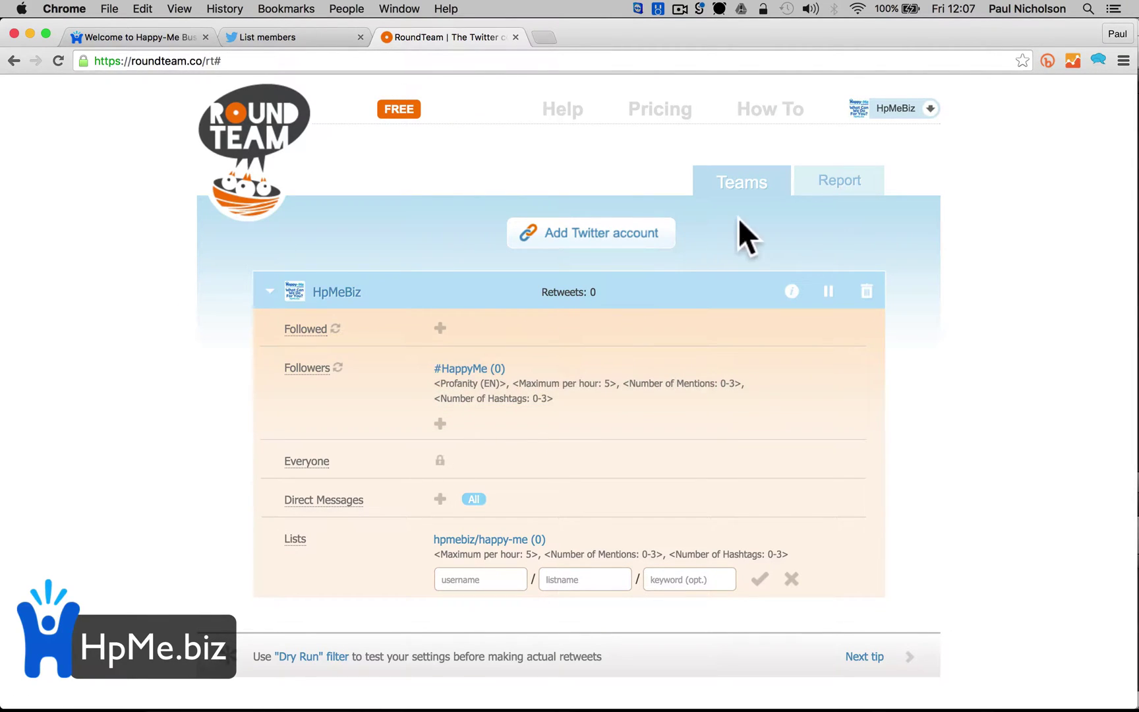
click(655, 96)
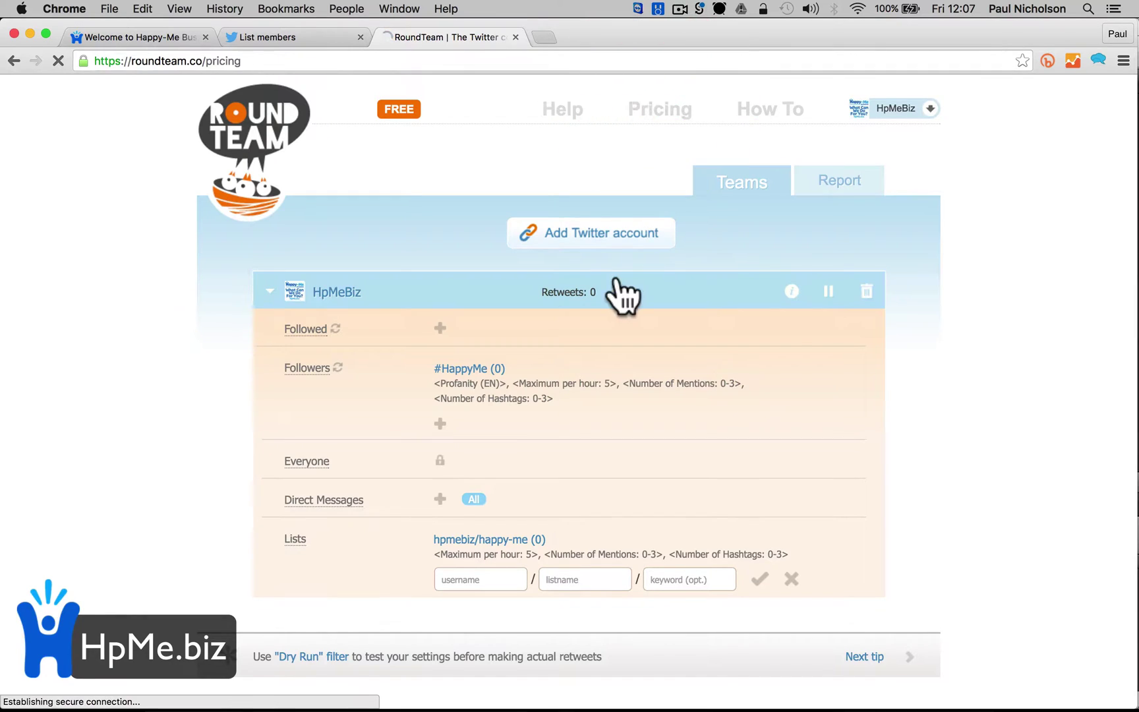
scroll(616, 451, down, 3)
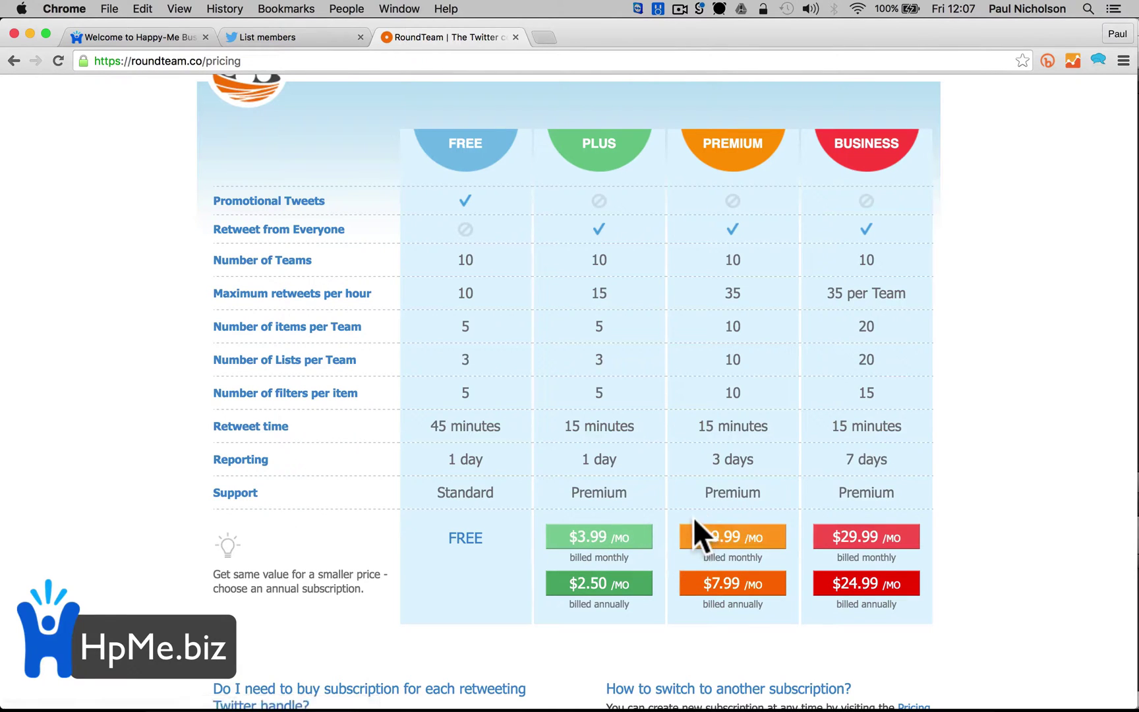
scroll(621, 309, up, 3)
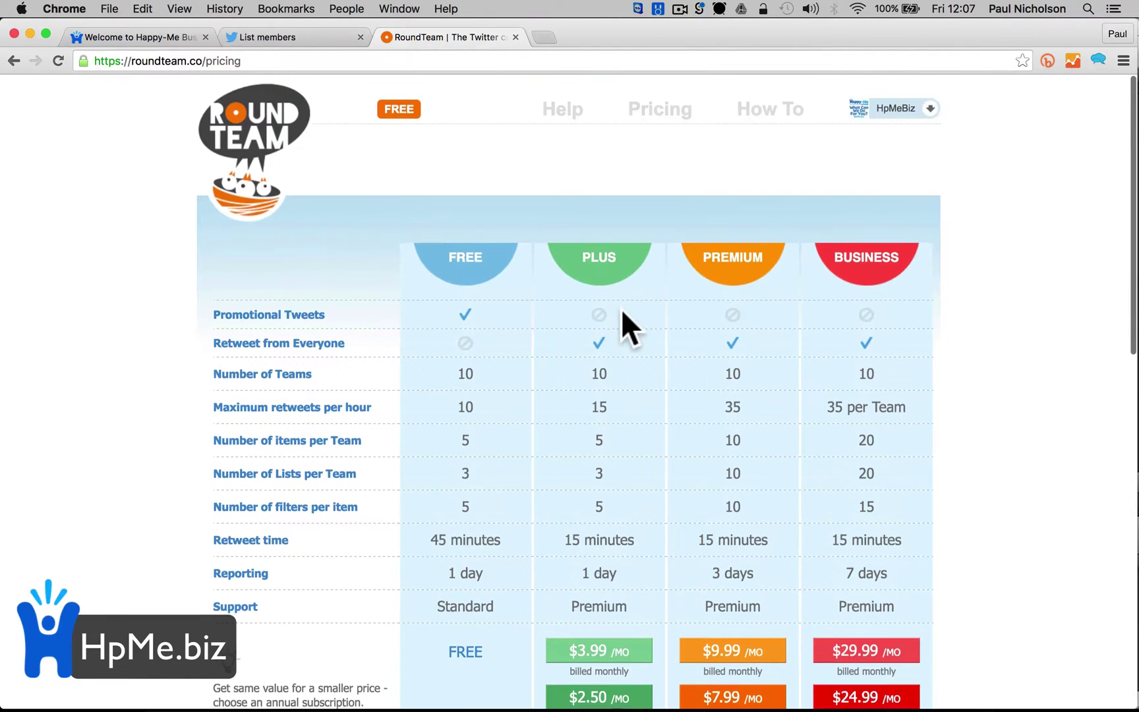
click(15, 60)
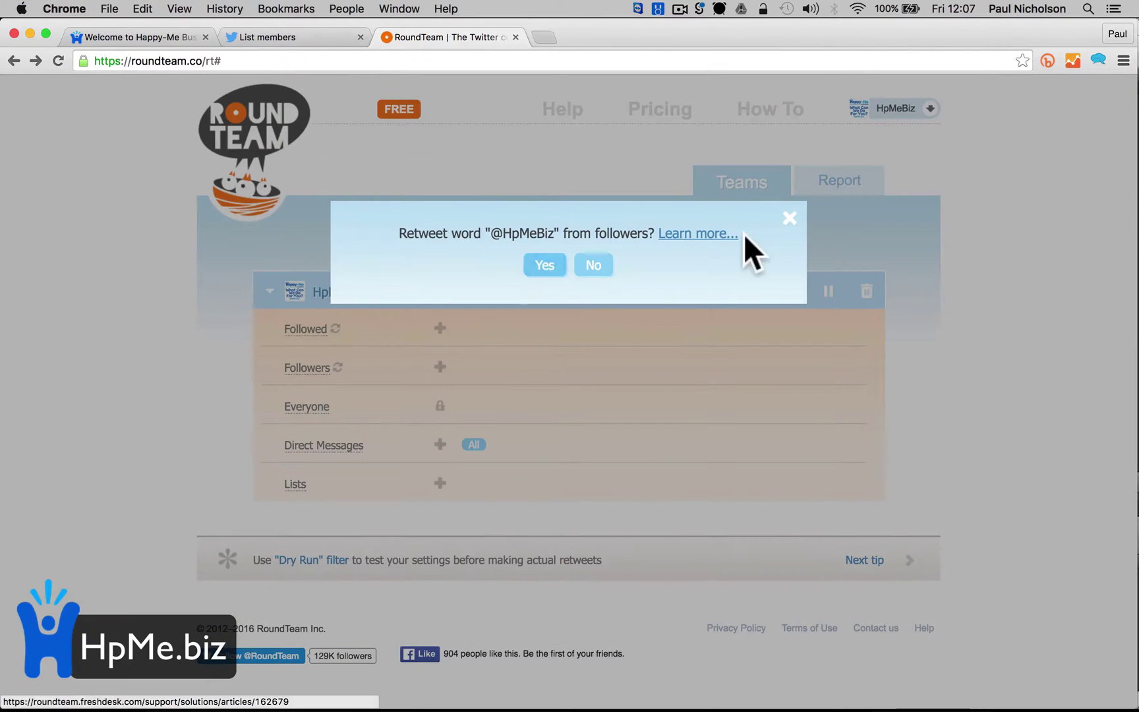
click(789, 218)
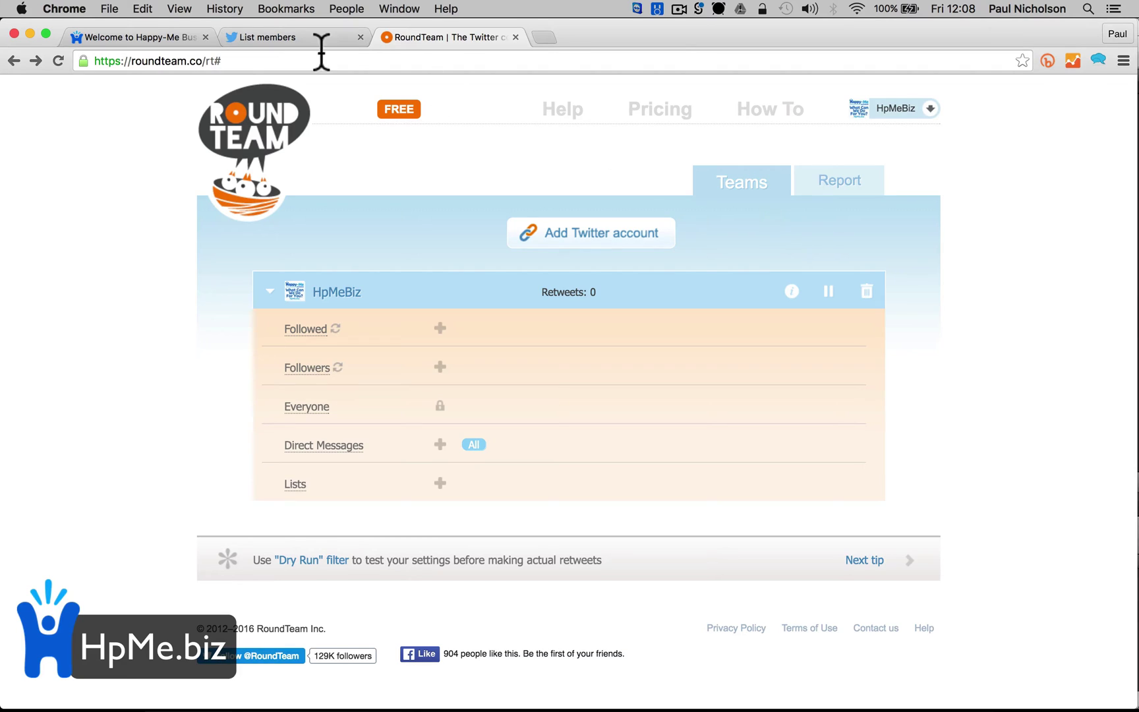
click(140, 39)
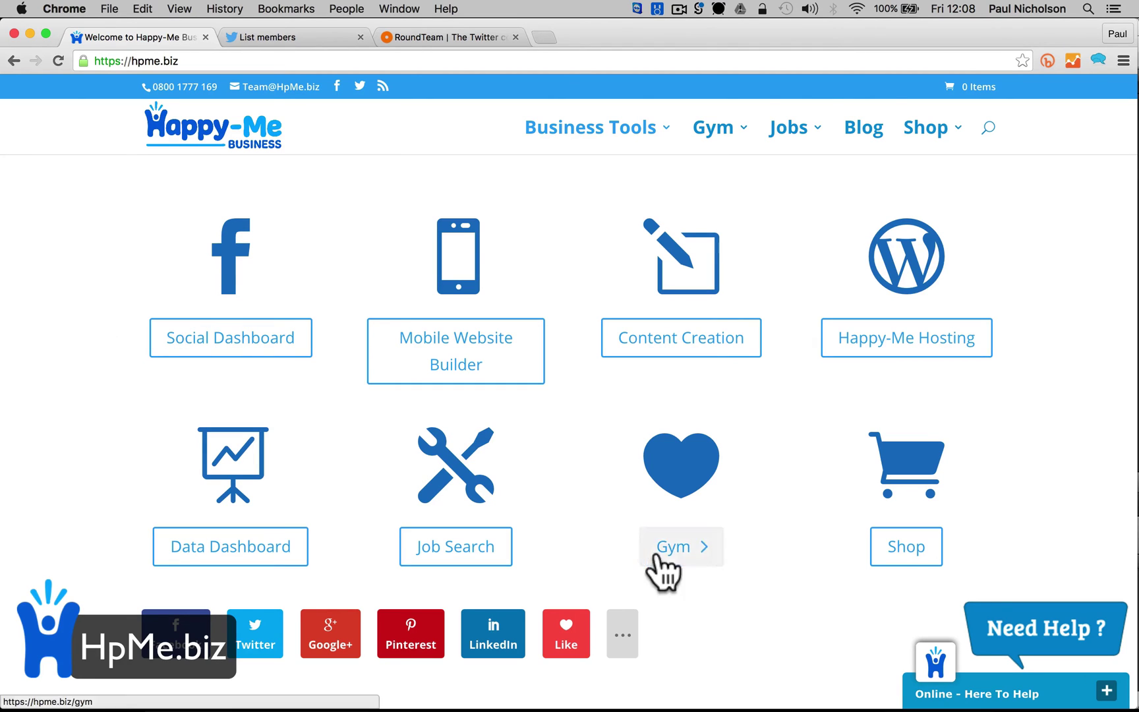
click(1026, 627)
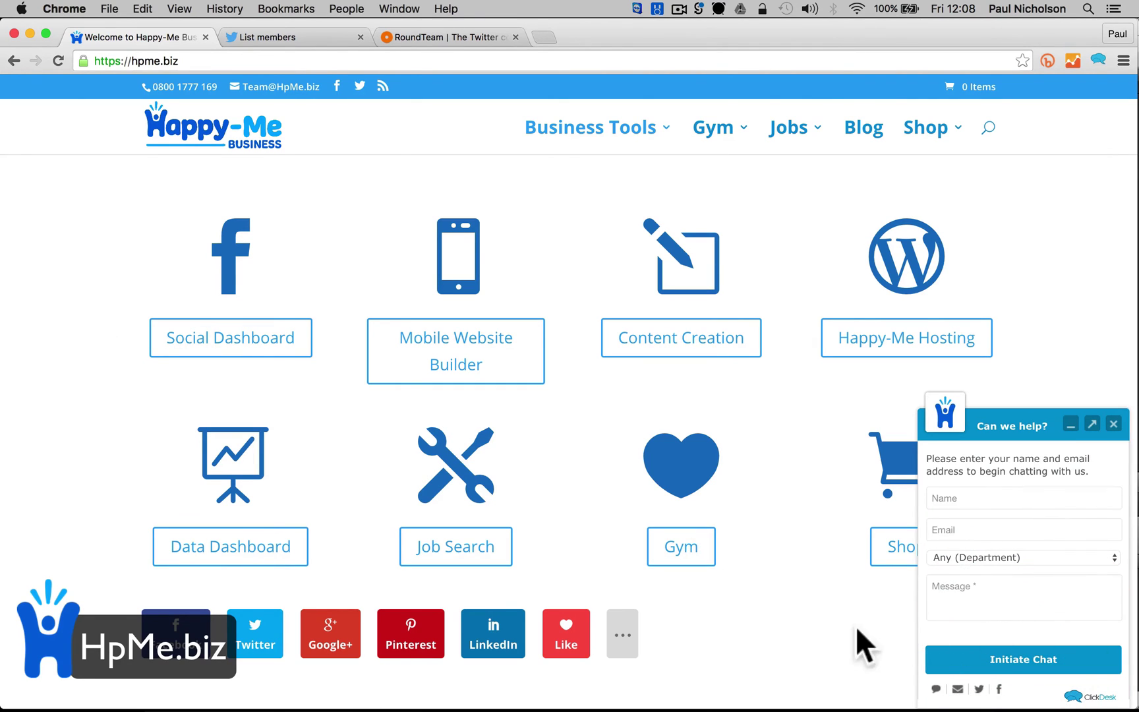
click(1071, 426)
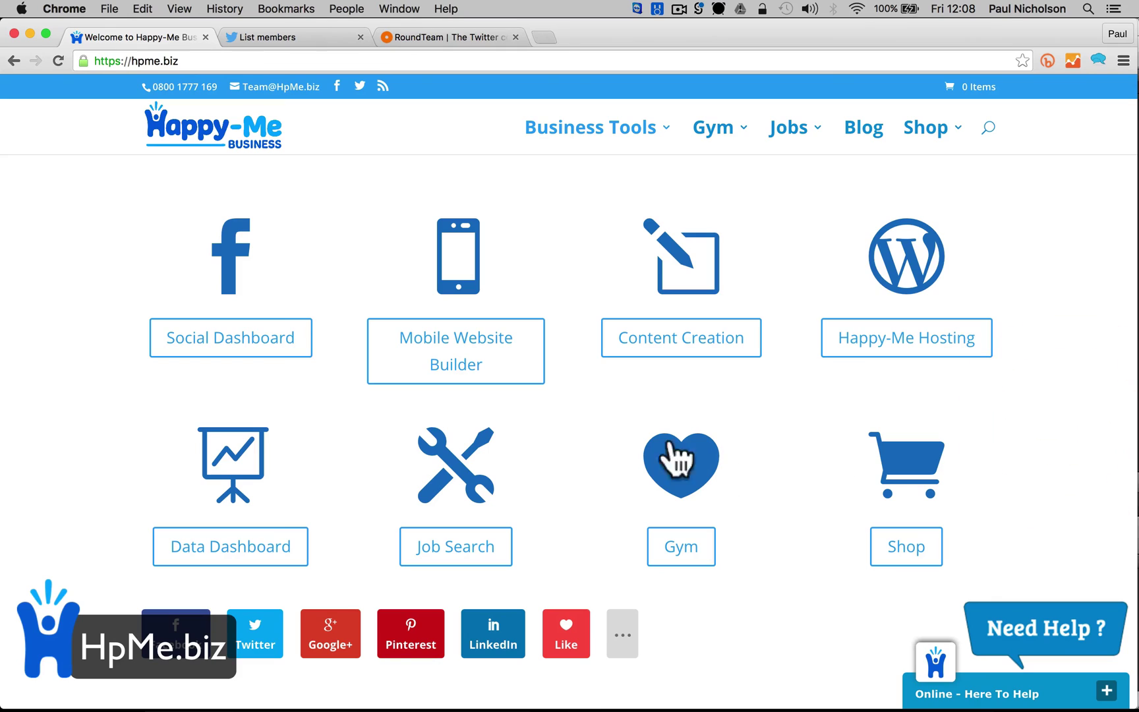